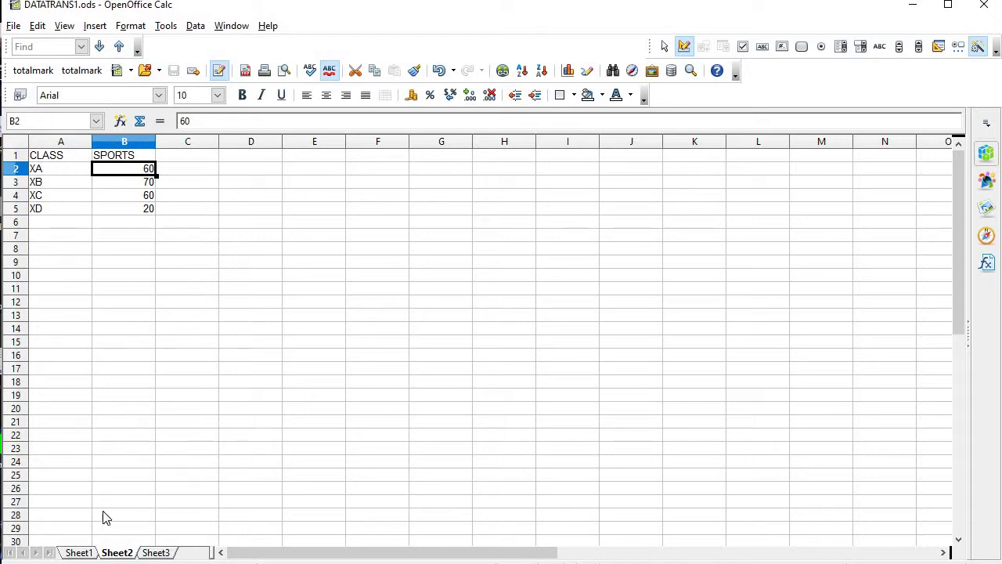
Review the sheets of DATATRANS1.ods, minimize it and switch to the untitled spreadsheet.
left_click(78, 553)
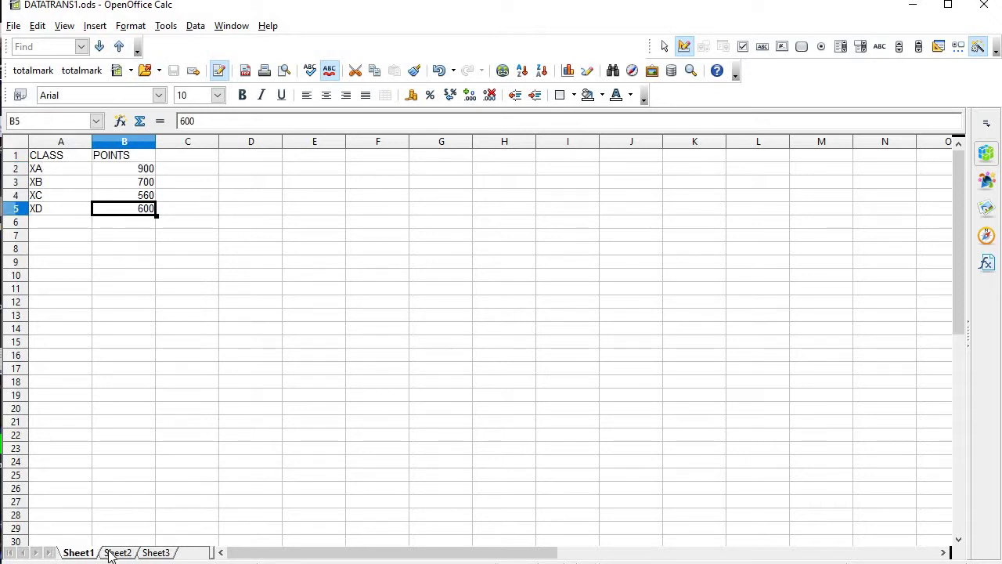
left_click(114, 552)
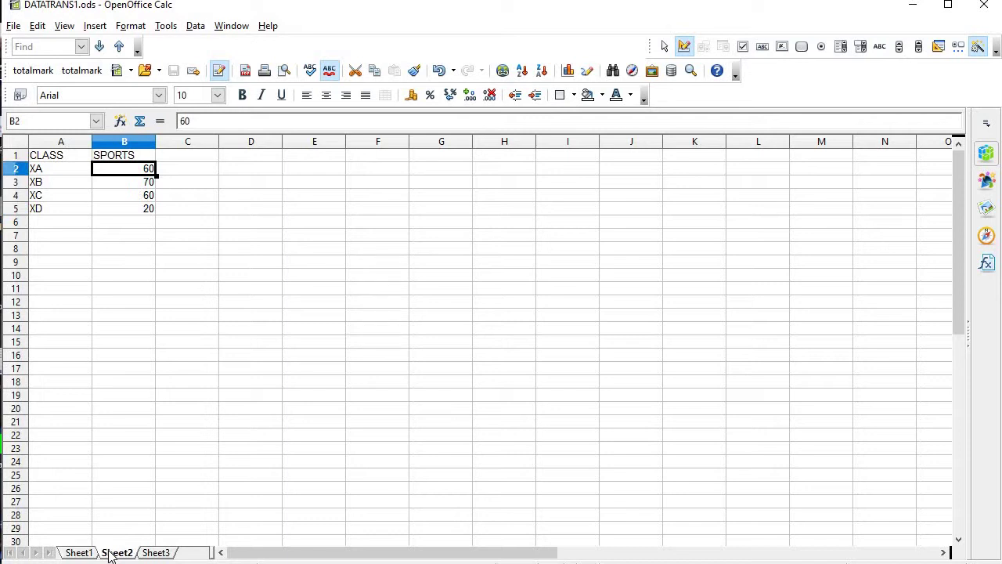
left_click(156, 553)
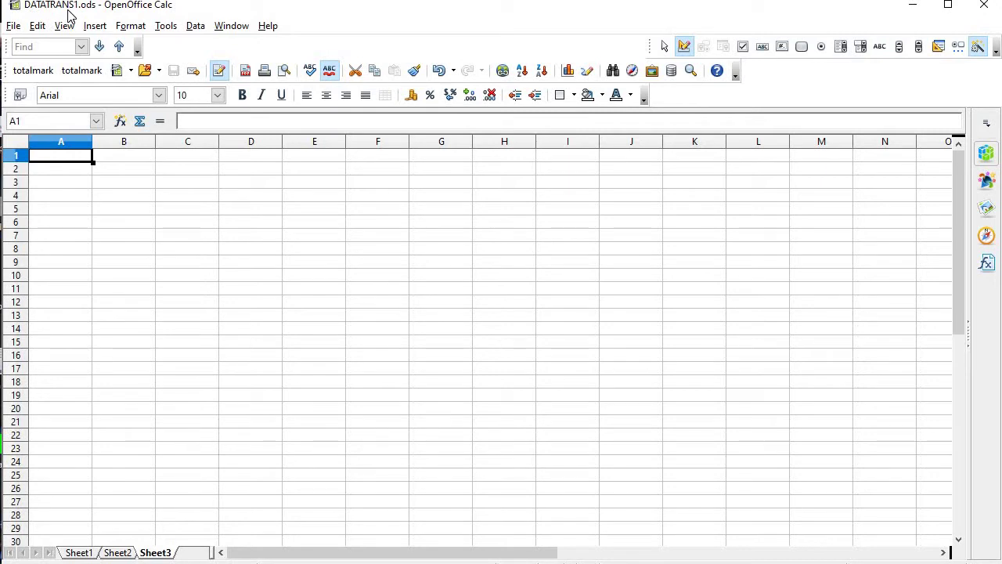
left_click(911, 10)
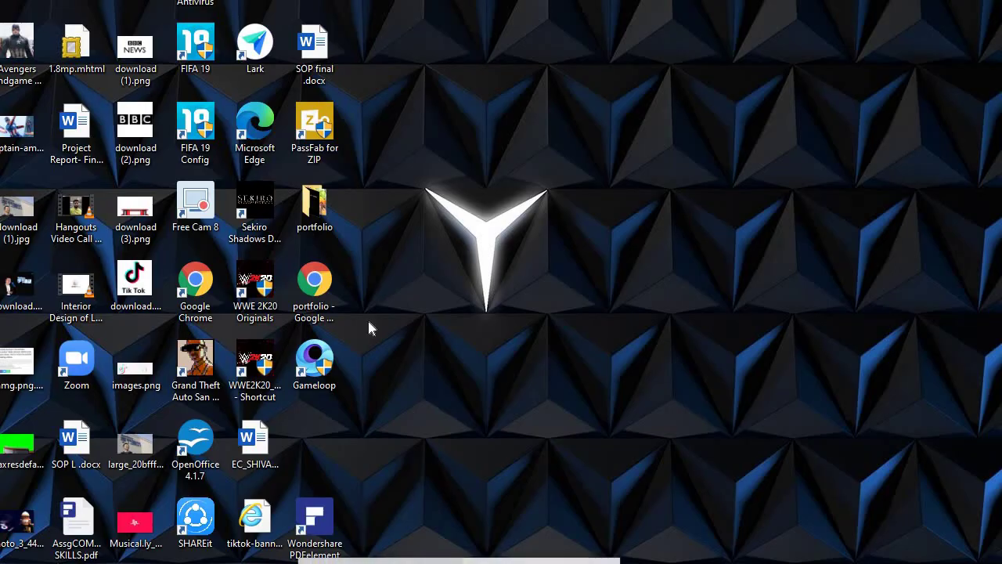
key("alt+Tab")
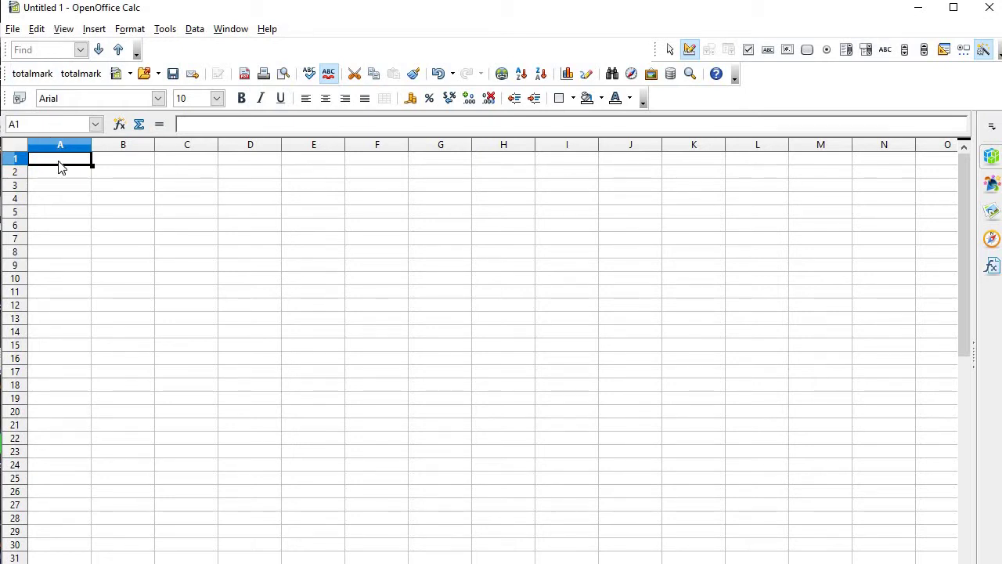
Enter the column headings CLASS in A1 and MUSIC in B1.
type("CLASS")
key("Tab")
type("M")
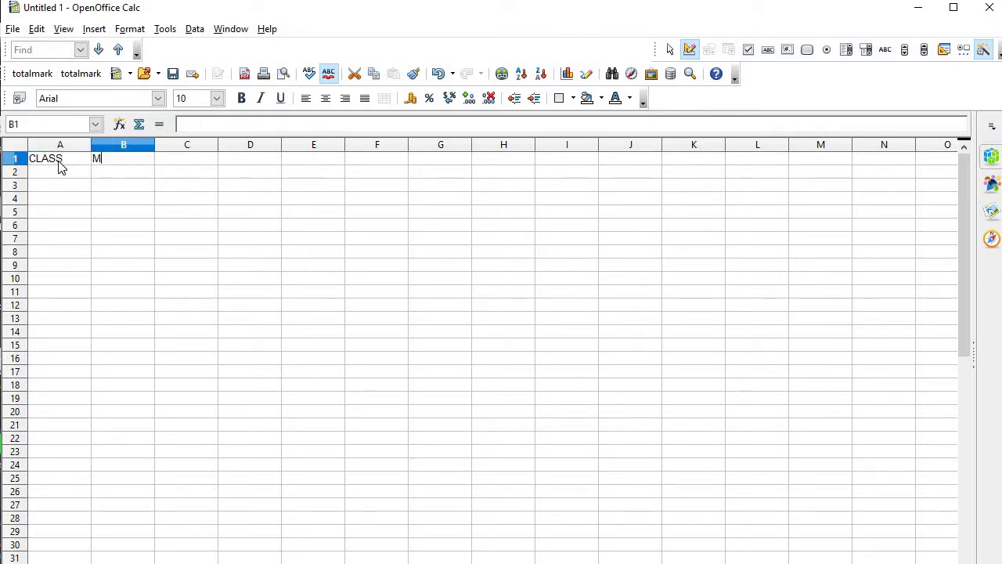
type("USIC")
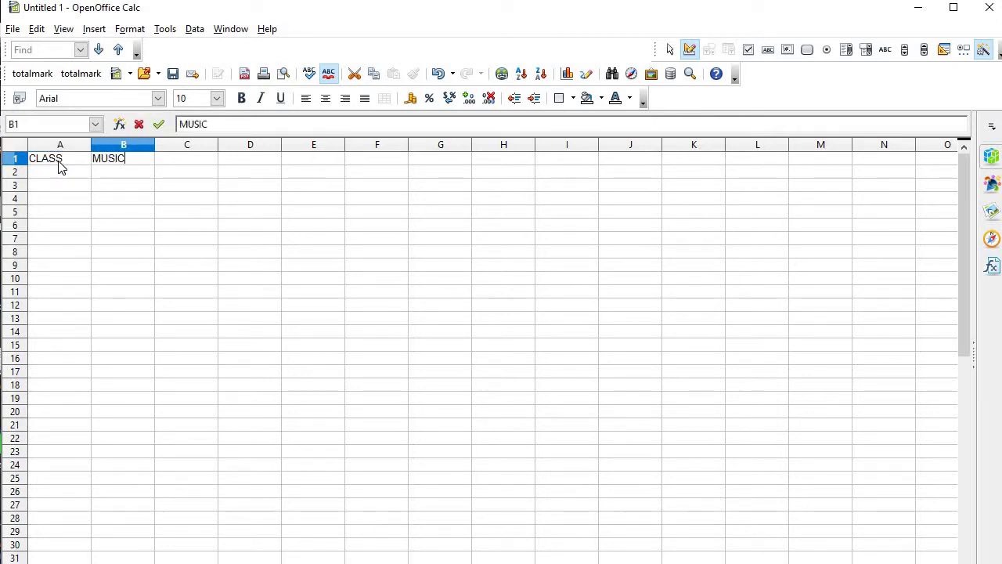
List the classes XA, XB, XC and XD in cells A2 to A5.
left_click(54, 178)
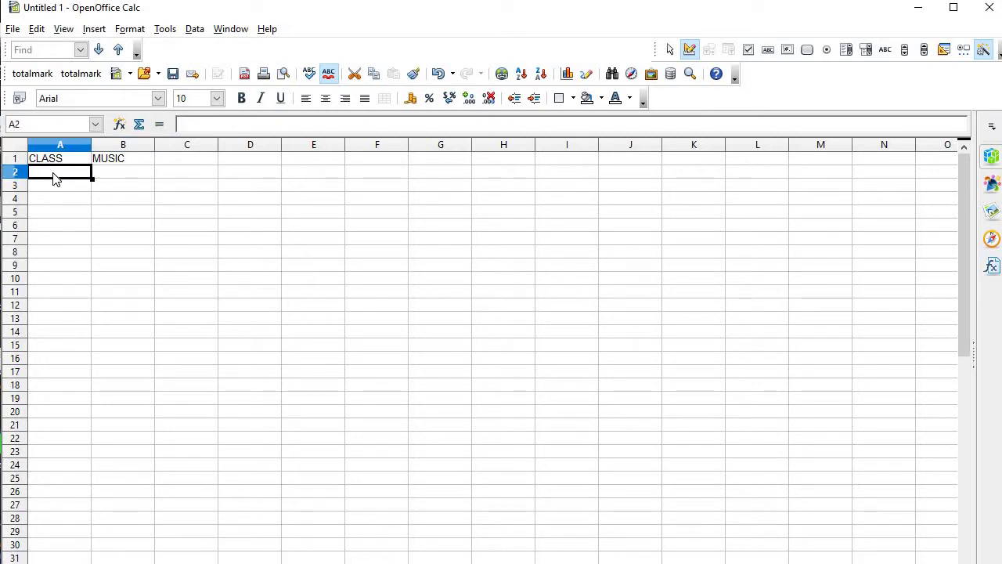
type("XA")
left_click(61, 188)
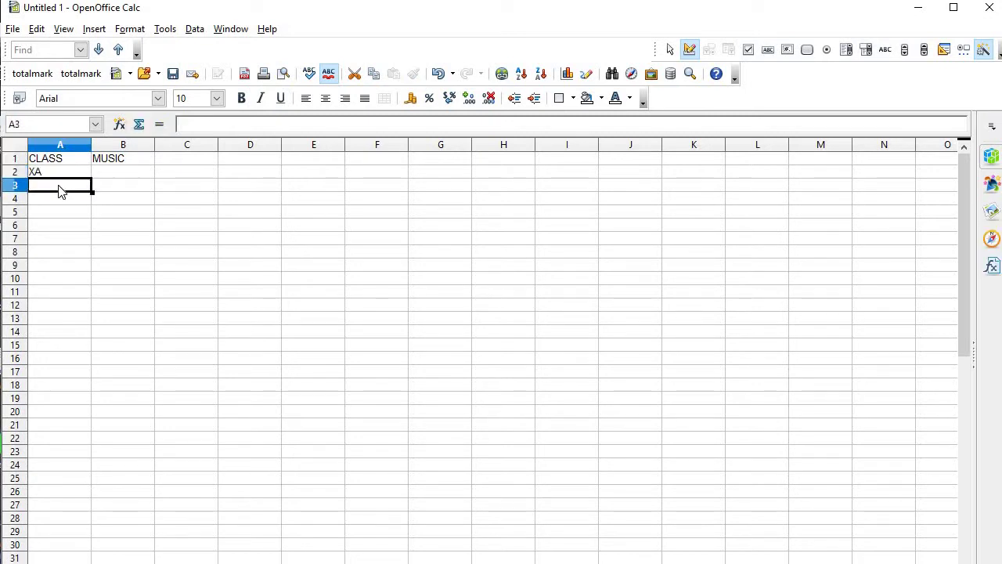
type("XB")
left_click(55, 204)
type("XC")
left_click(48, 211)
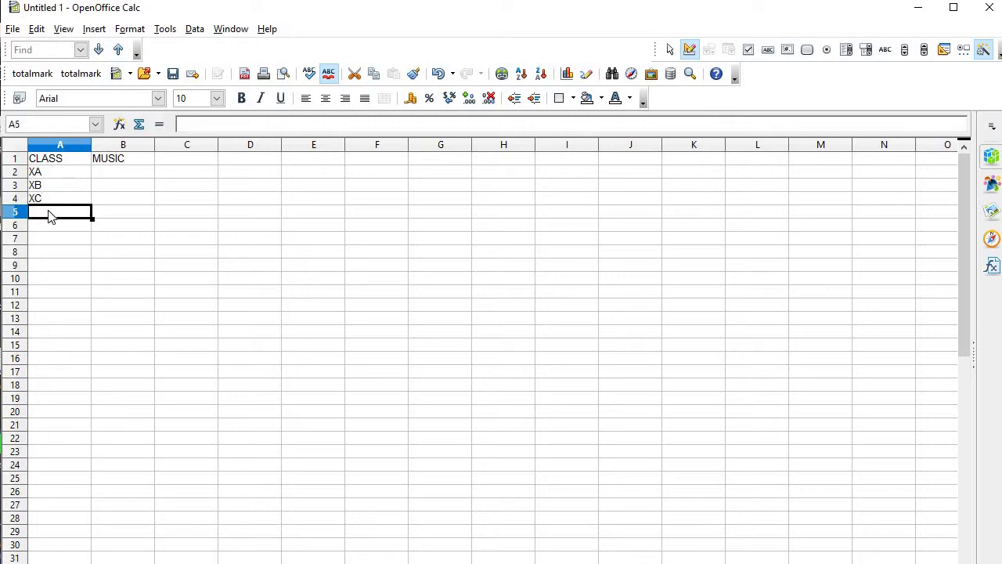
type("XD")
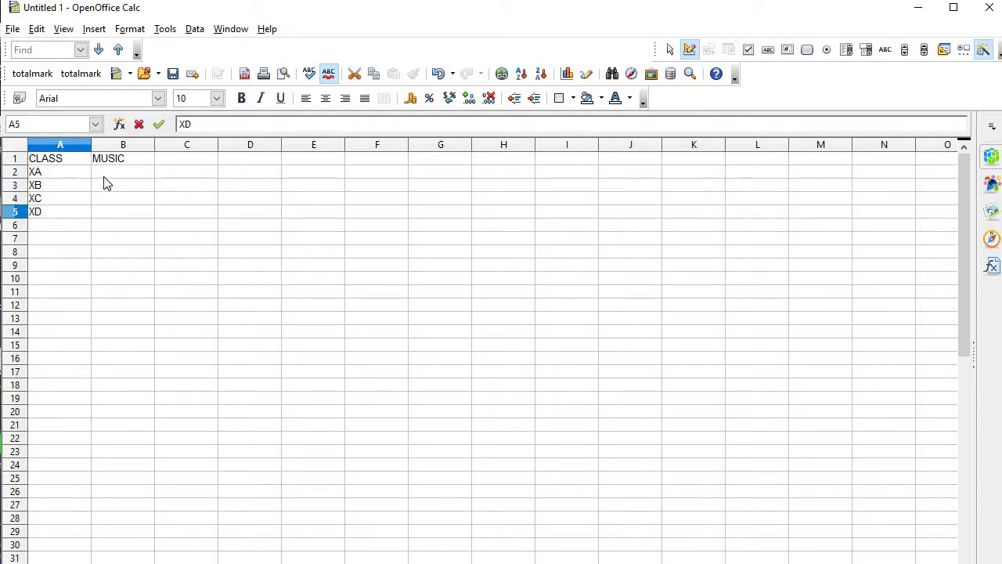
Fill the MUSIC column for classes XA to XD with 78, 90, 67 and 56 in B2 to B5.
left_click(104, 178)
type("78")
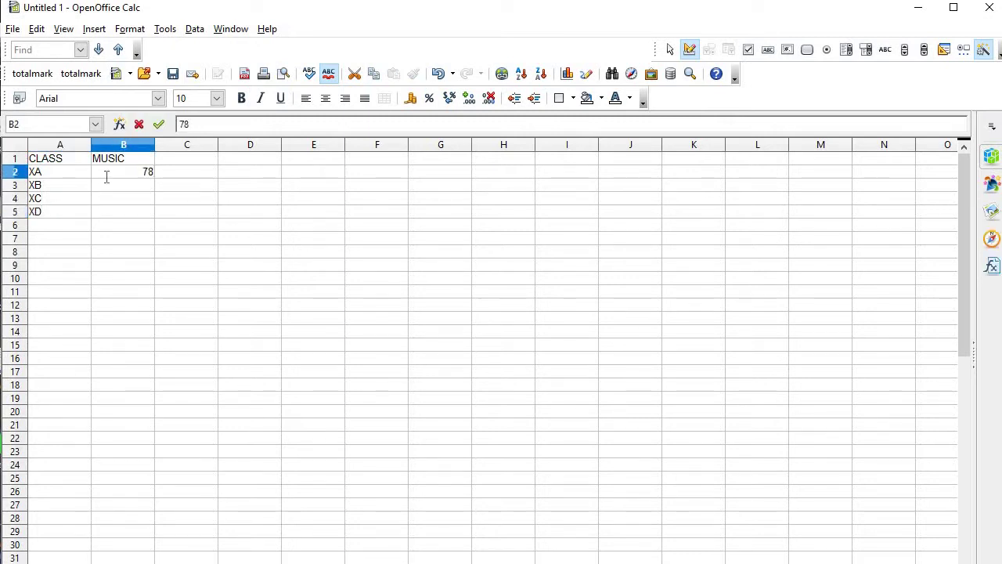
key("Return")
type("90")
key("Return")
type("67")
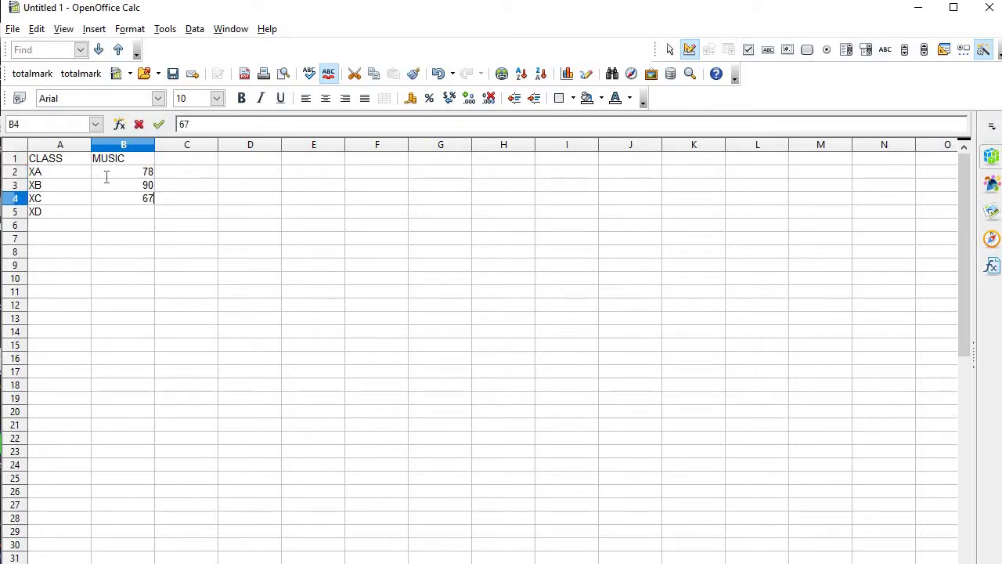
key("Return")
type("56")
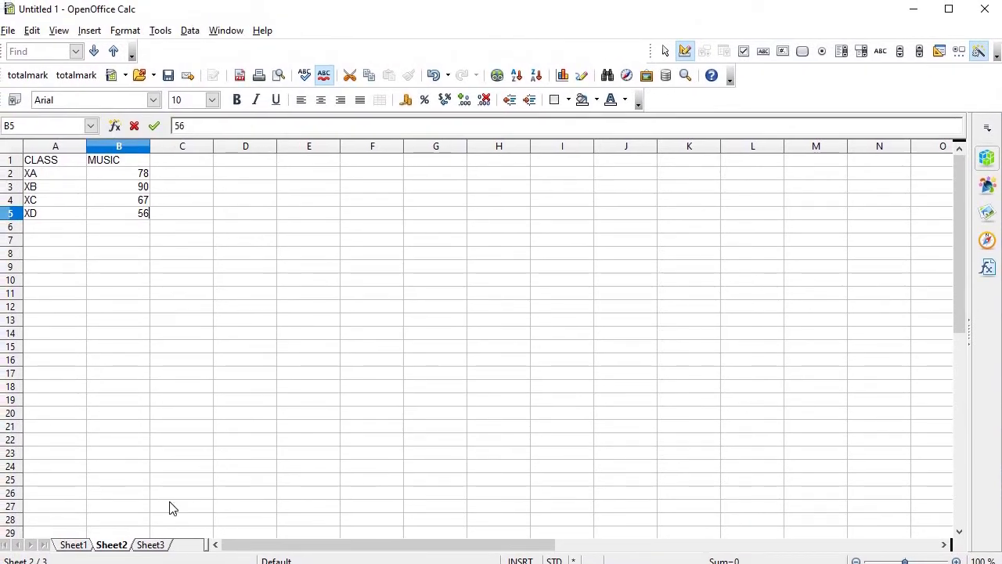
Compare the MUSIC marks on Sheet1 with those on Sheet2.
left_click(79, 546)
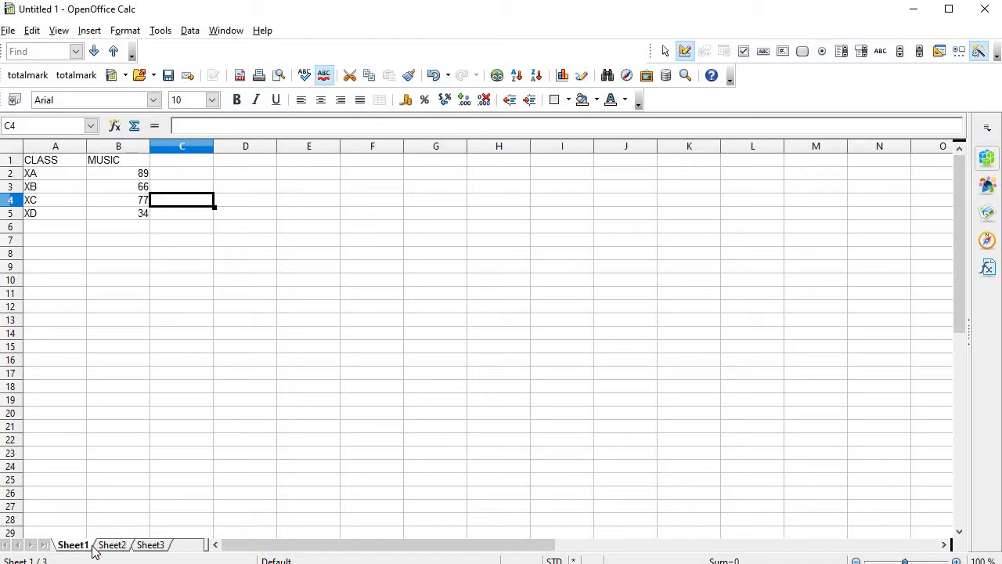
left_click(119, 545)
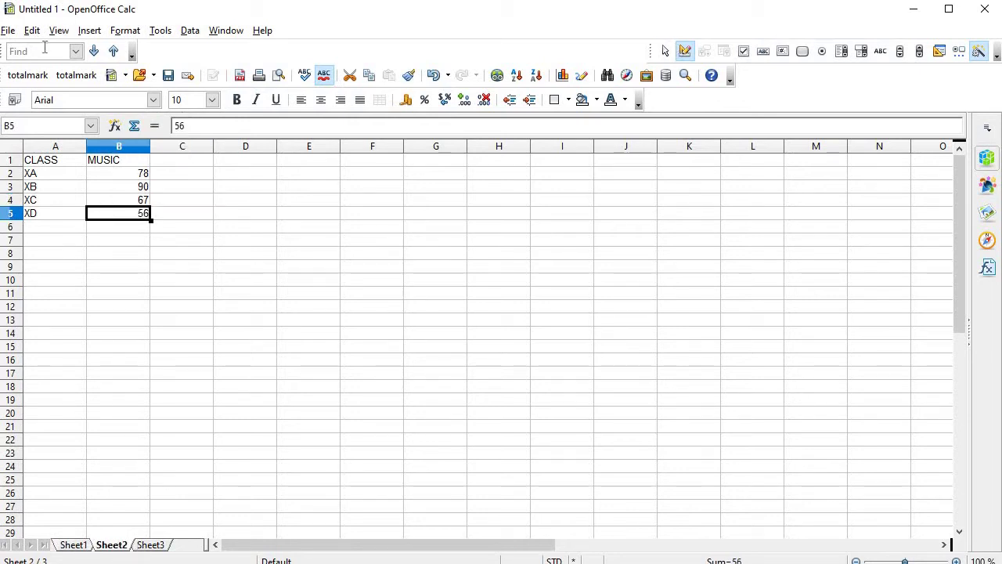
left_click(72, 547)
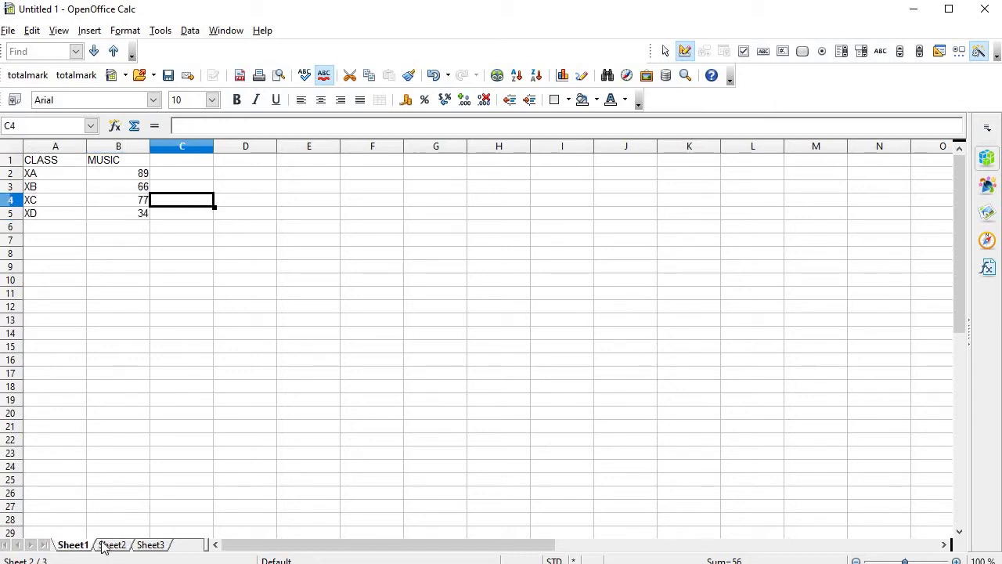
left_click(115, 545)
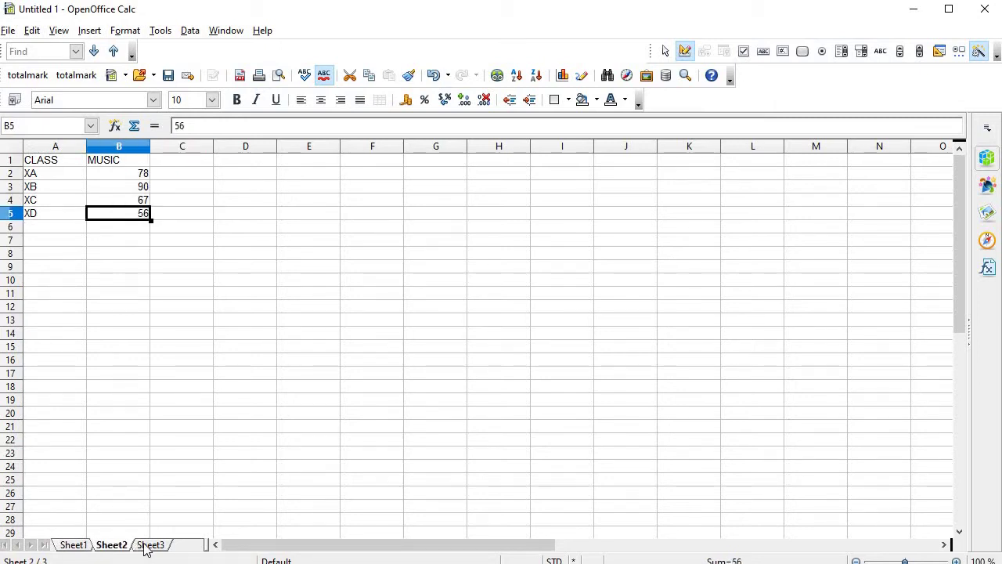
Insert Sheet2 from DATATRANS1.ods before Sheet3 as a linked sheet, and update all links.
left_click(148, 547)
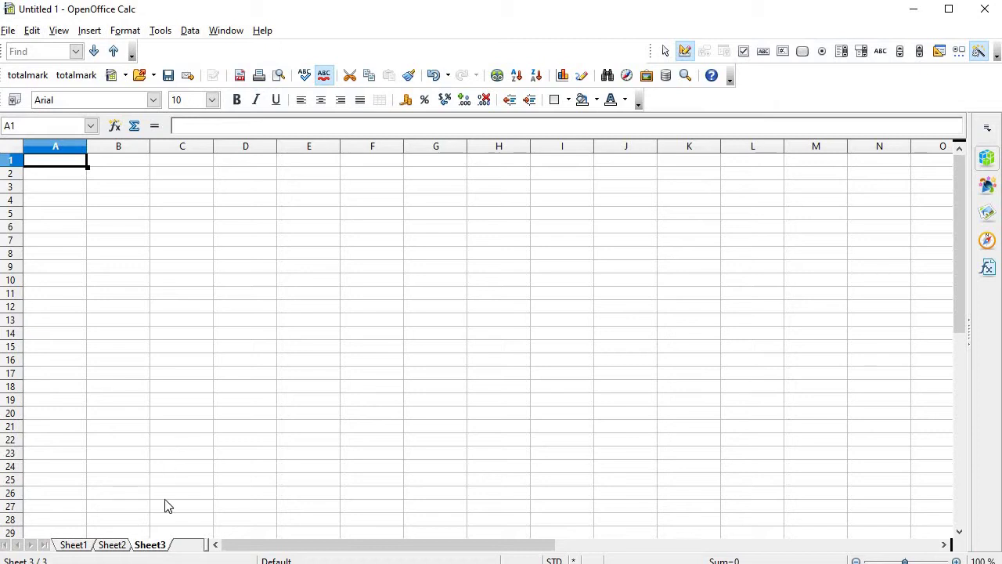
right_click(145, 548)
left_click(162, 389)
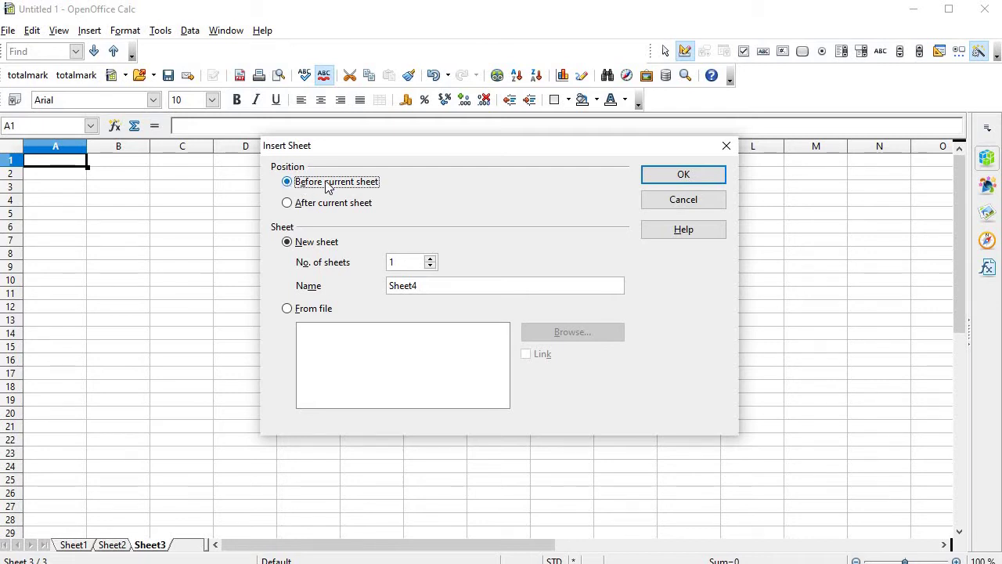
left_click(287, 309)
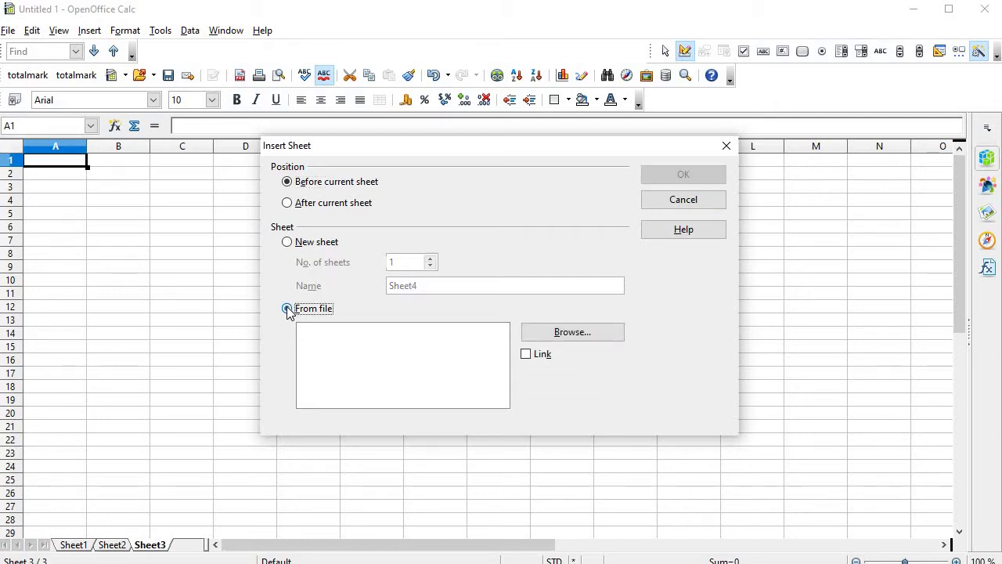
left_click(570, 331)
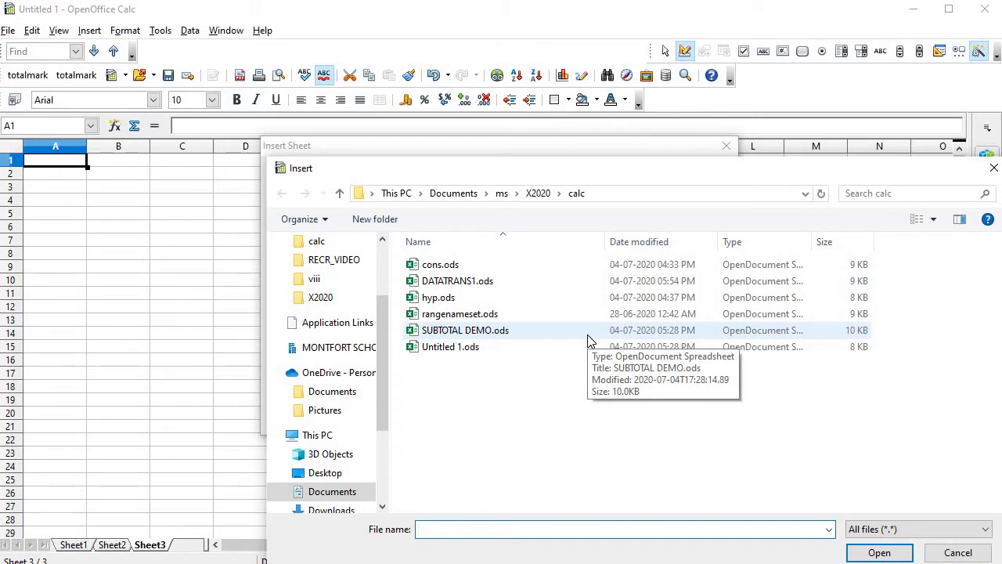
double_click(455, 282)
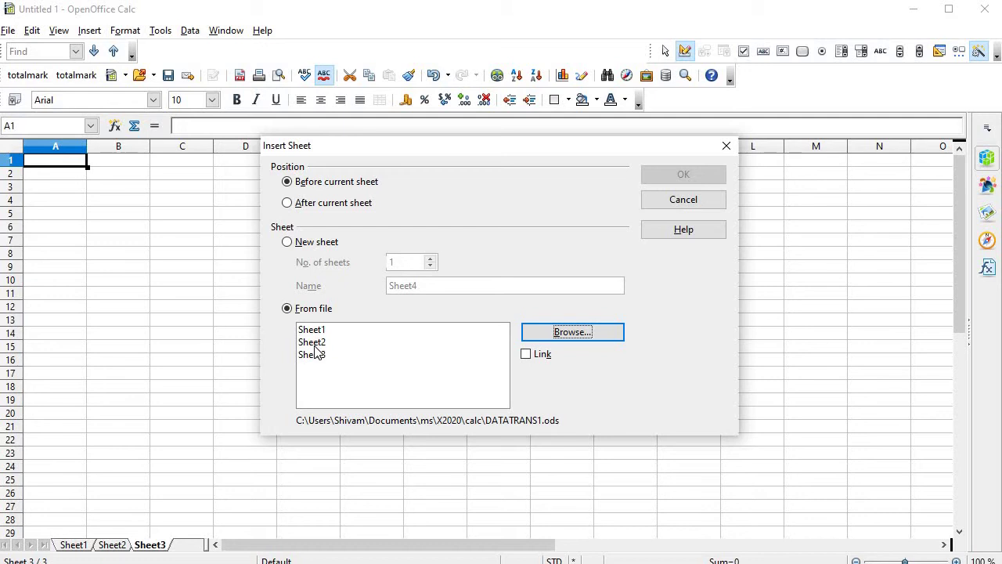
left_click(312, 344)
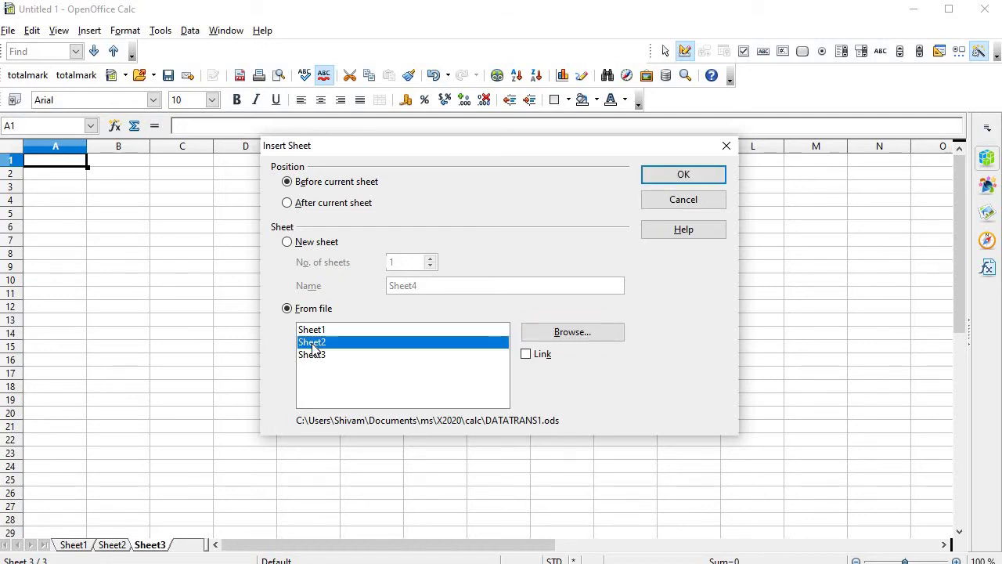
left_click(525, 354)
left_click(678, 178)
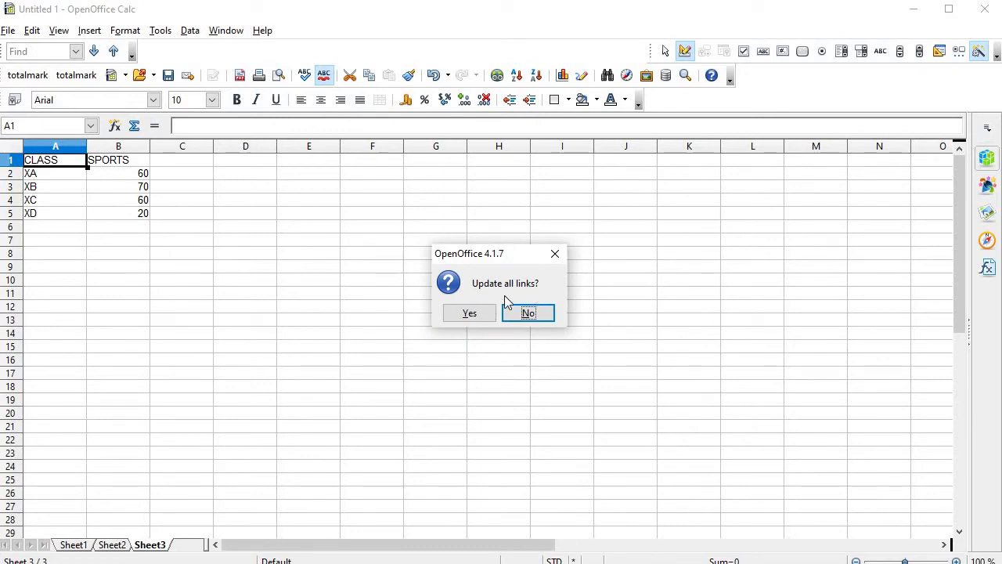
left_click(468, 314)
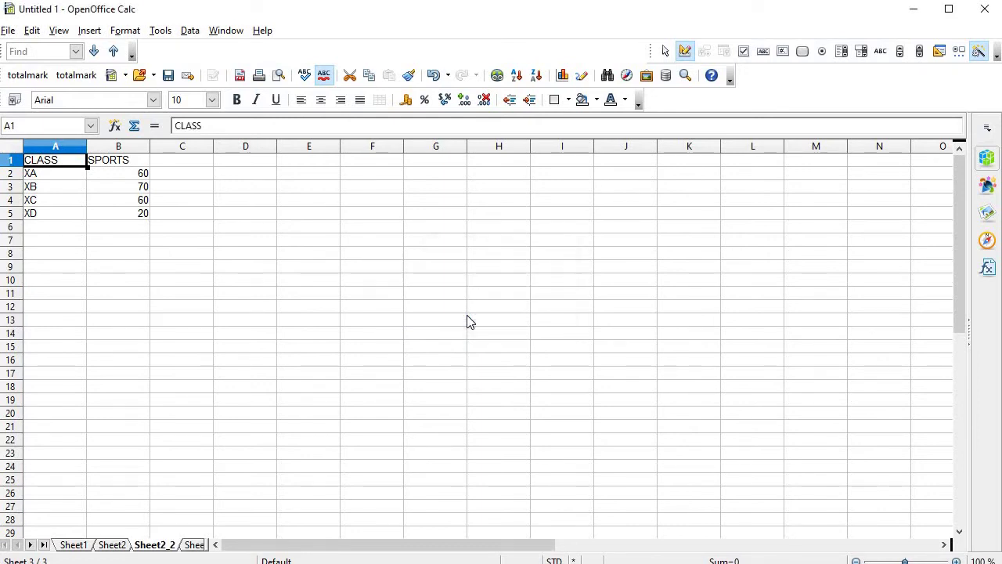
Save the spreadsheet as Untitled 1.ods in the calc folder, replacing the existing file.
left_click(8, 30)
left_click(39, 173)
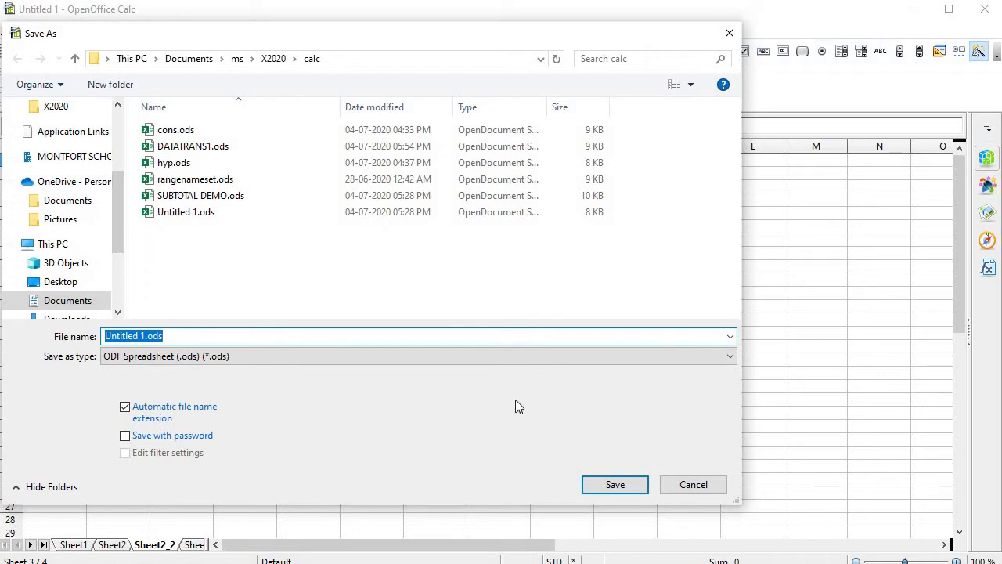
left_click(612, 487)
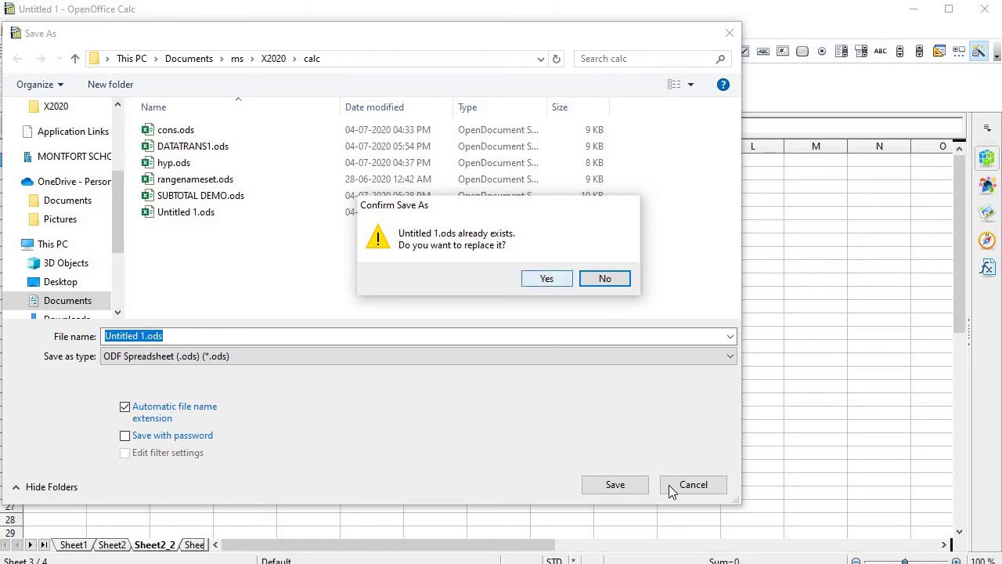
left_click(557, 278)
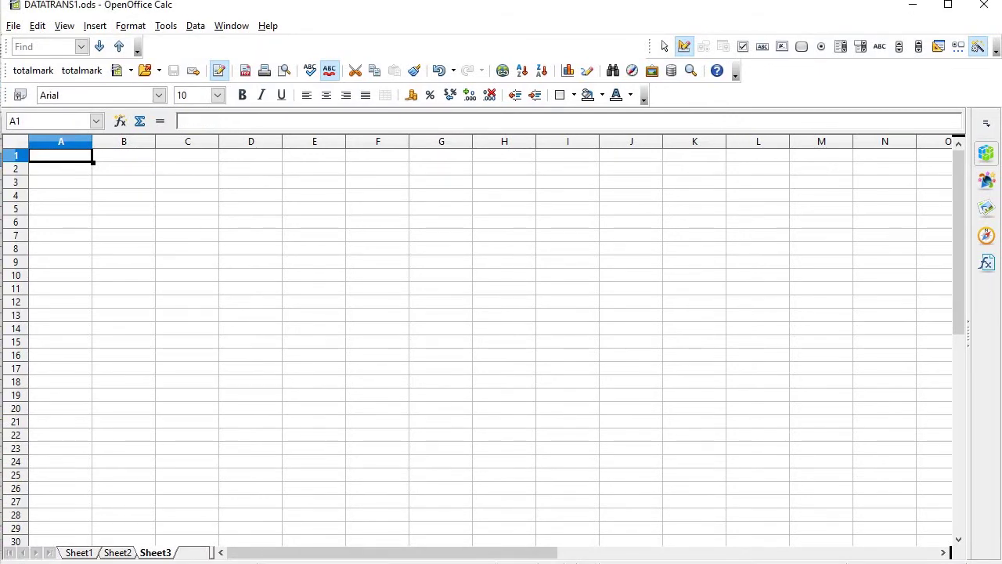
In DATATRANS1.ods, set the SPORTS value of class XD in B5 of Sheet2 to 200.
left_click(82, 552)
left_click(115, 553)
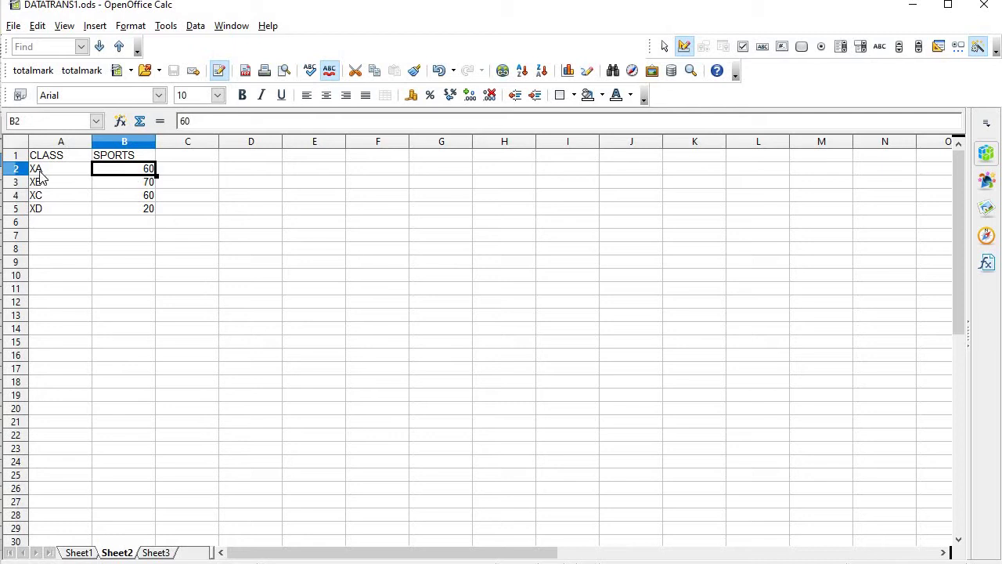
left_click(130, 216)
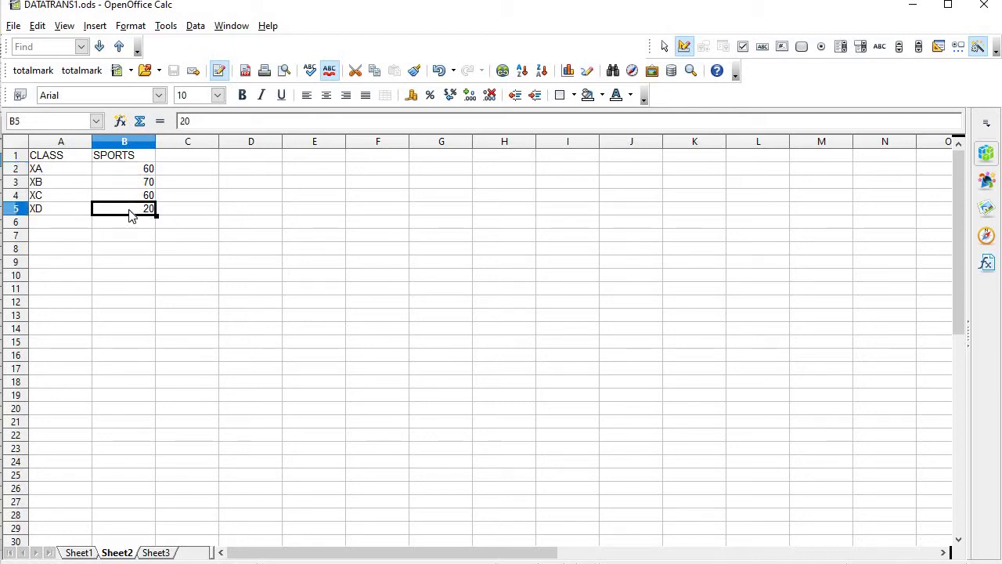
type("200")
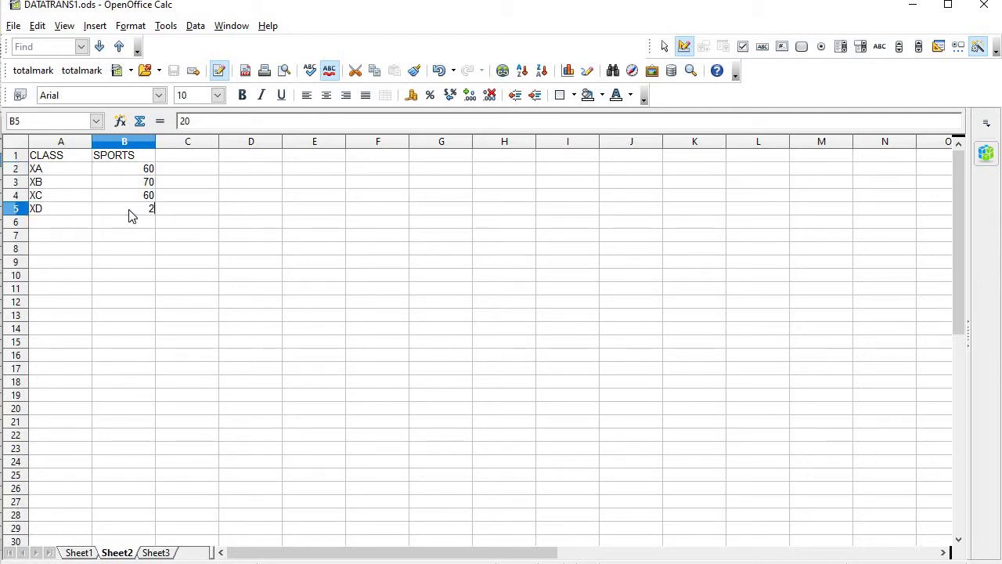
Save the edited source spreadsheet as DATATRANS1.ods in the calc folder, replacing the existing file.
left_click(14, 27)
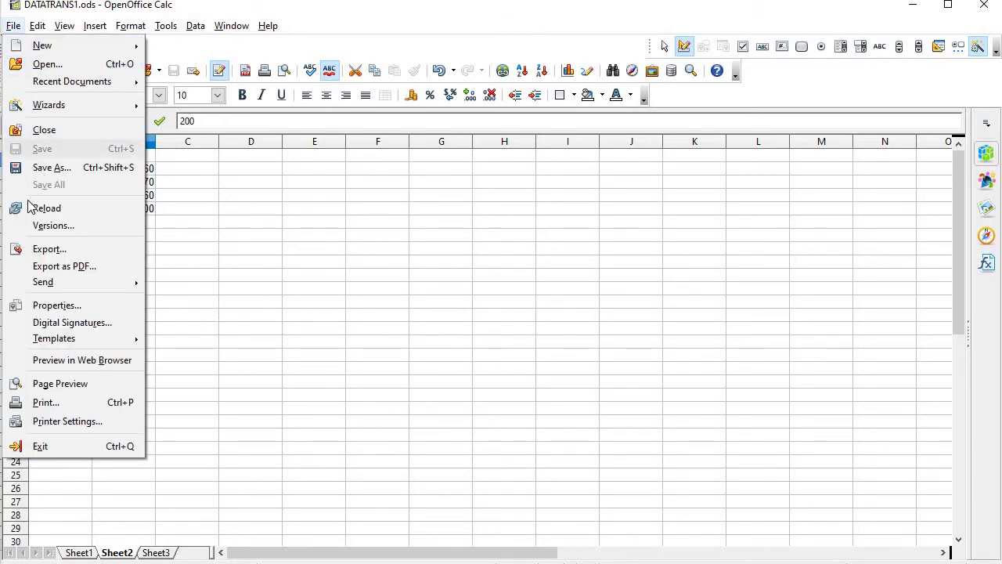
left_click(32, 168)
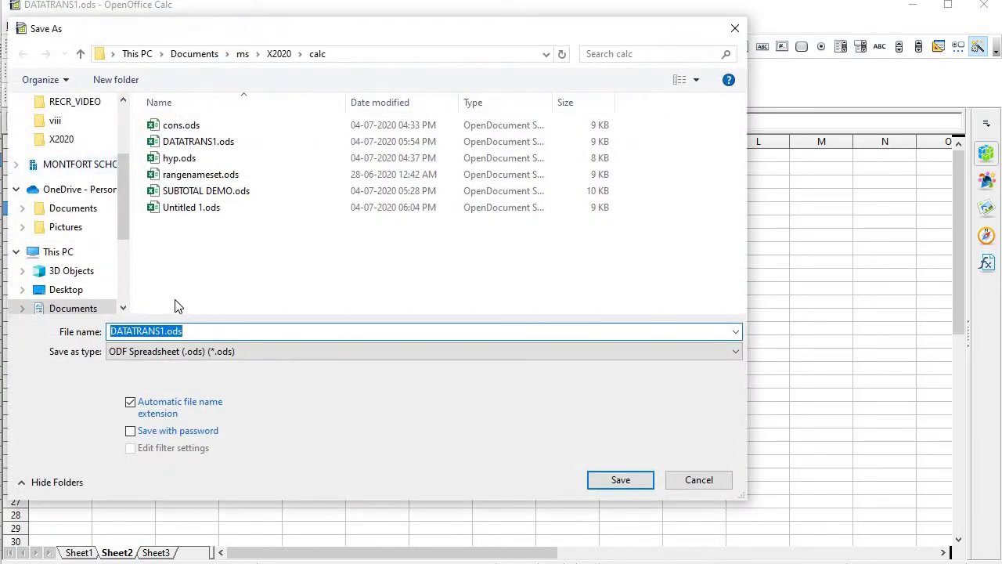
left_click(618, 482)
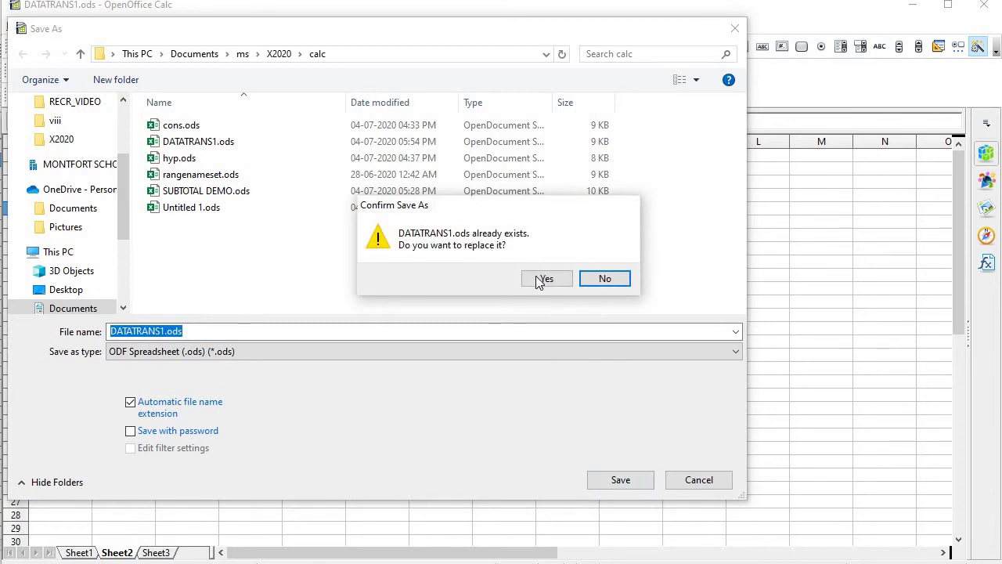
left_click(540, 280)
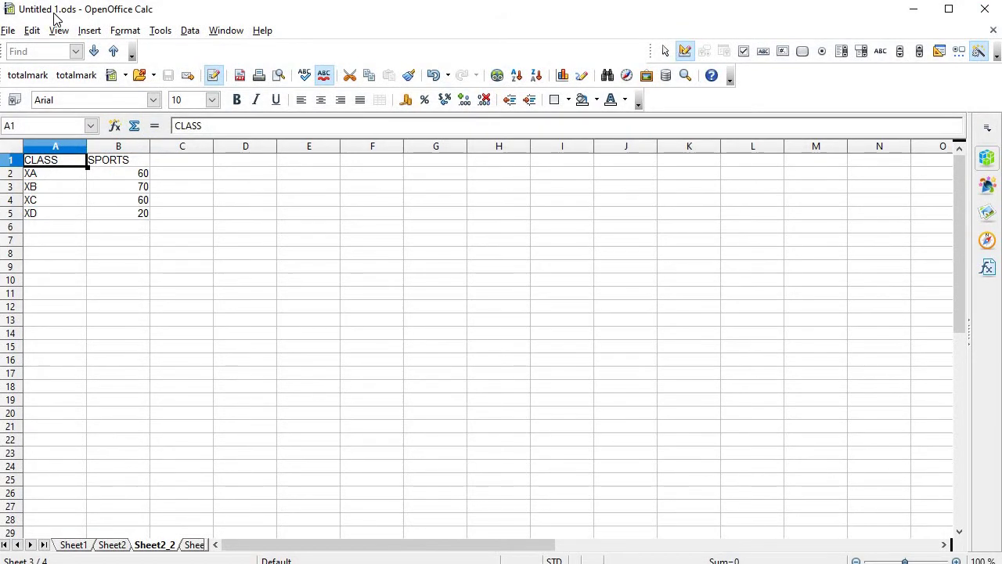
Save the linked spreadsheet again as Untitled 1.ods in the calc folder, overwriting the old file, and close its window.
left_click(7, 31)
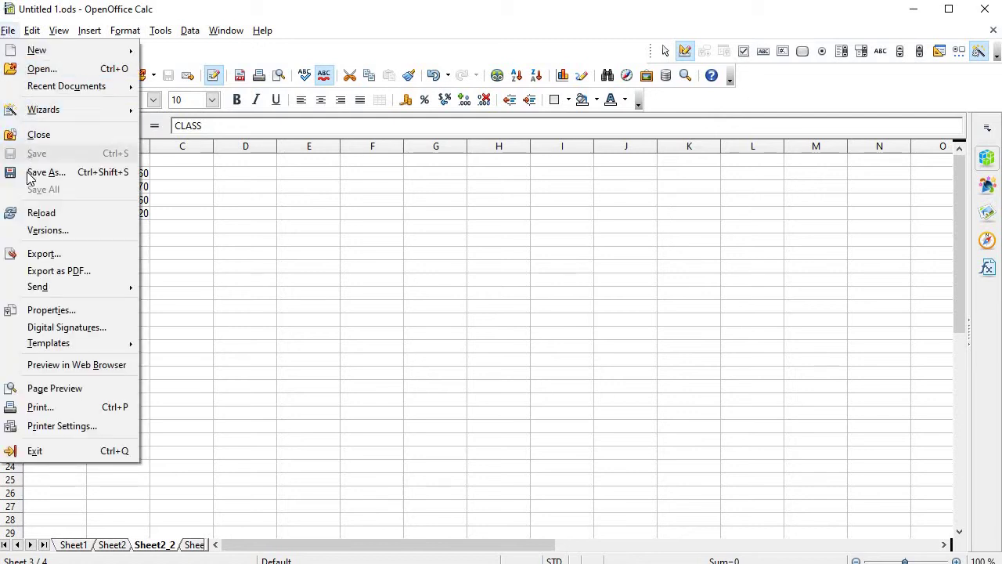
left_click(28, 174)
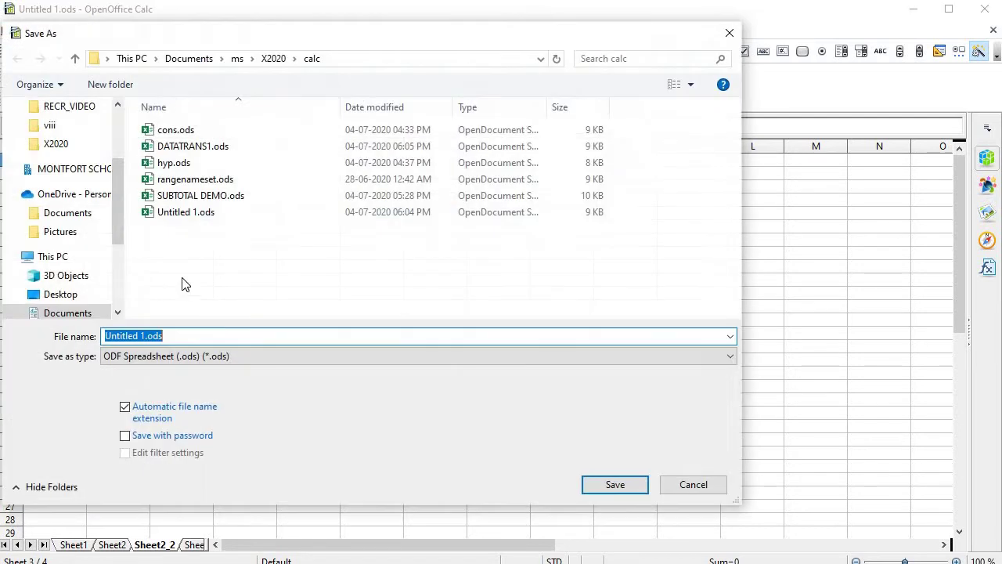
left_click(617, 485)
left_click(544, 280)
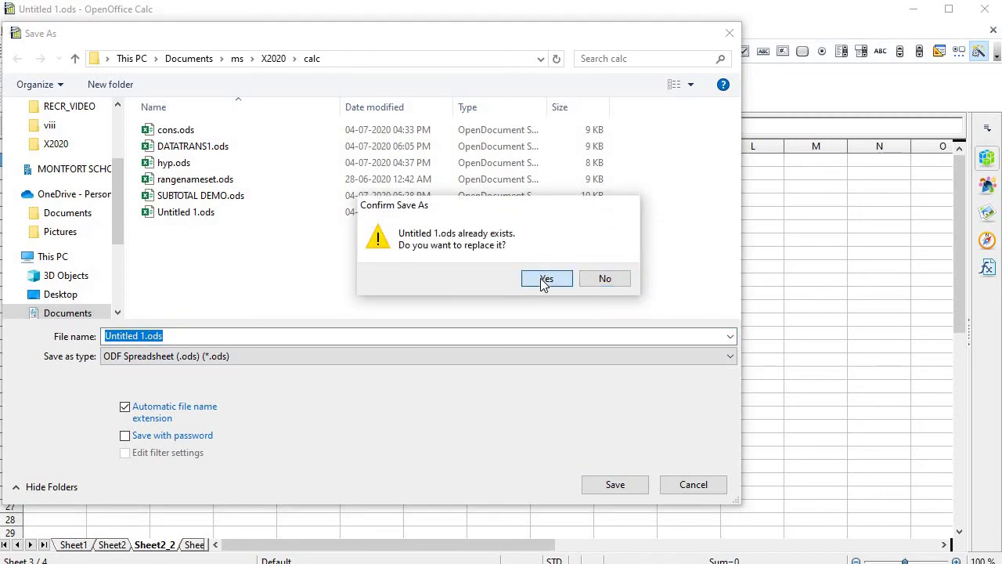
left_click(984, 9)
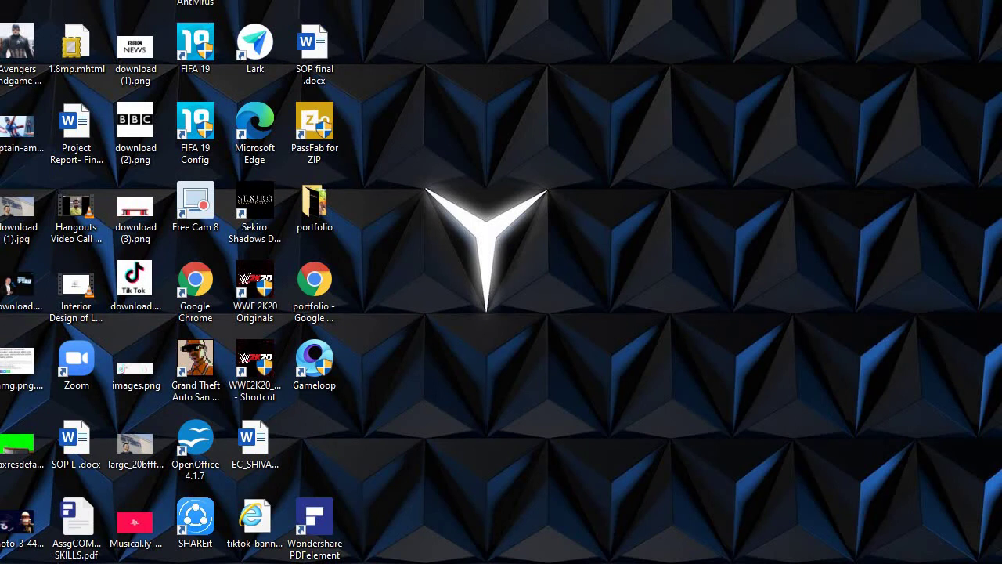
Launch OpenOffice Calc from the desktop with a new spreadsheet.
key("super")
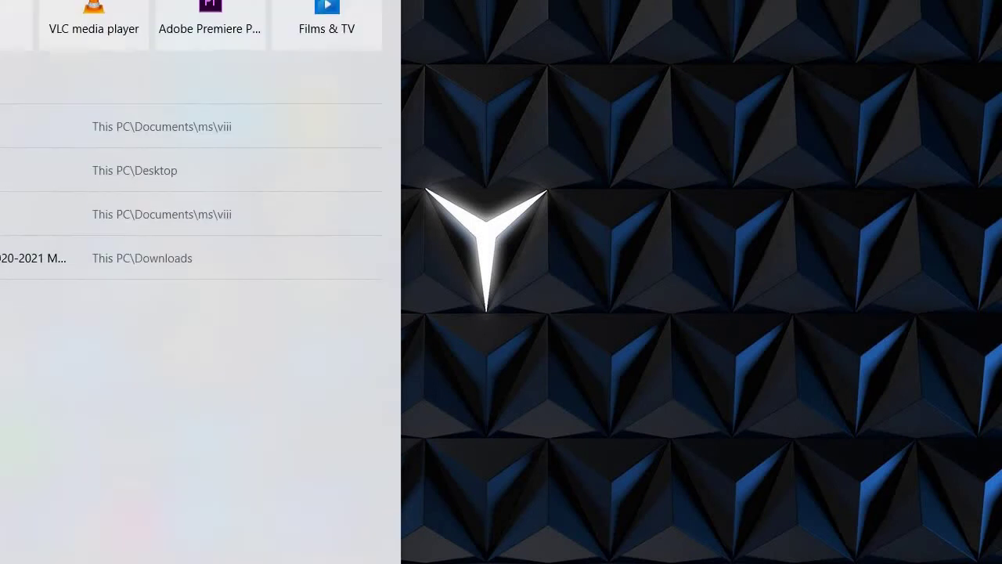
type("open")
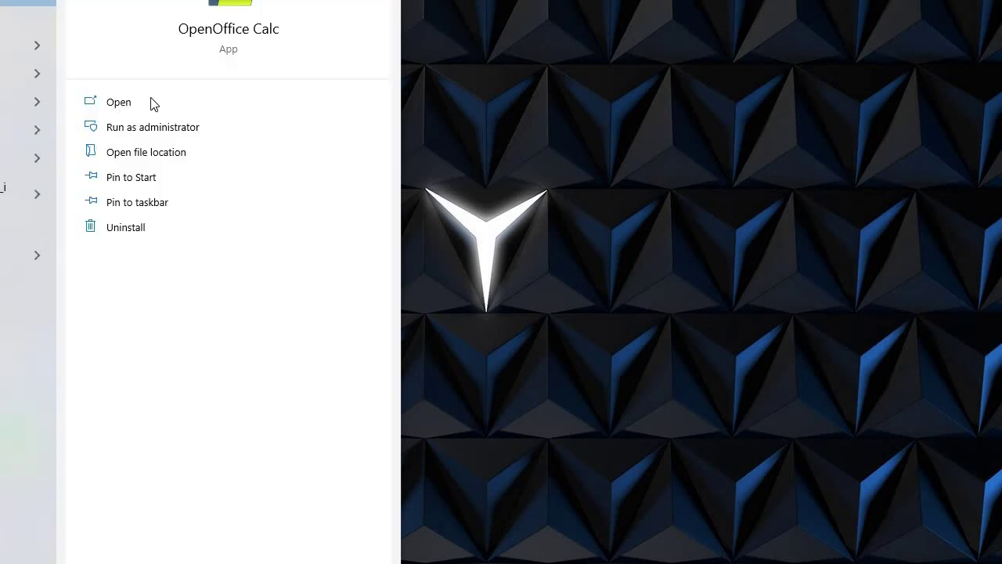
left_click(131, 105)
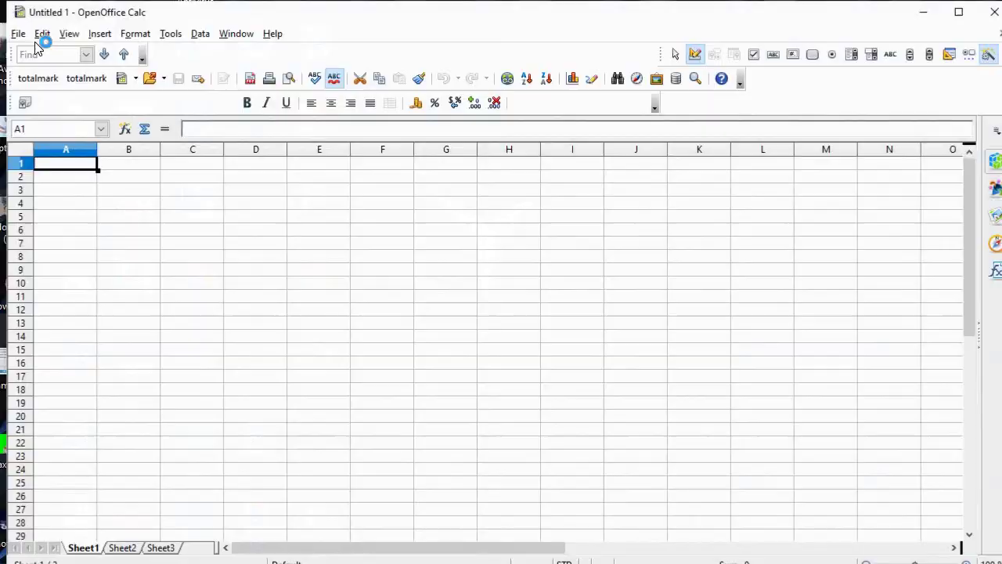
Open Untitled 1.ods from the calc folder and update all its links to other files.
left_click(18, 36)
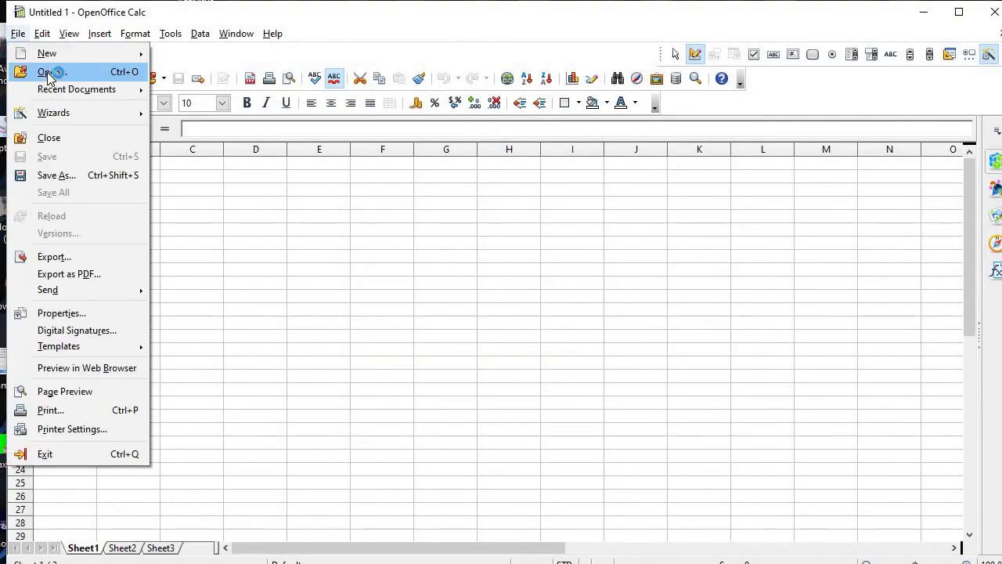
left_click(48, 73)
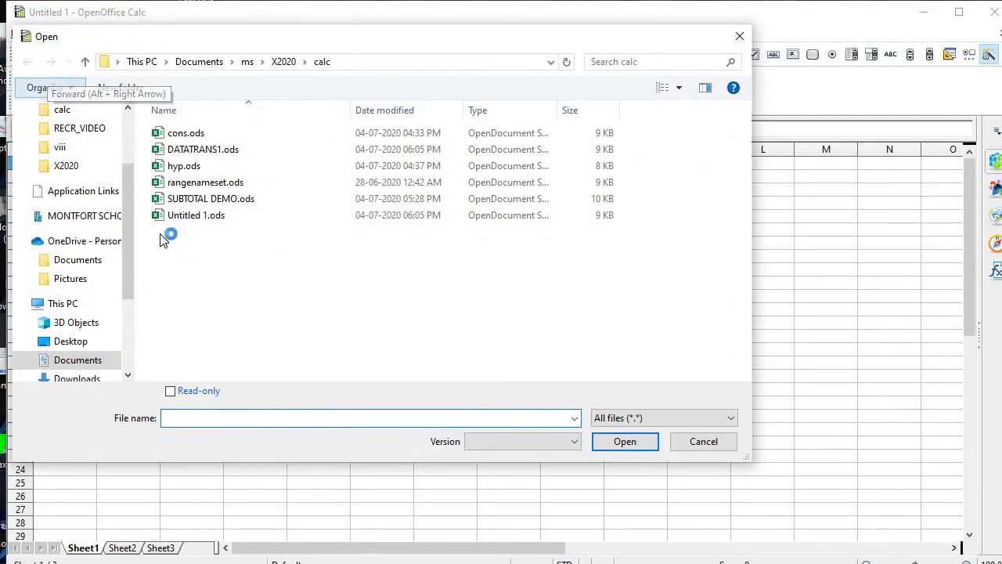
left_click(168, 217)
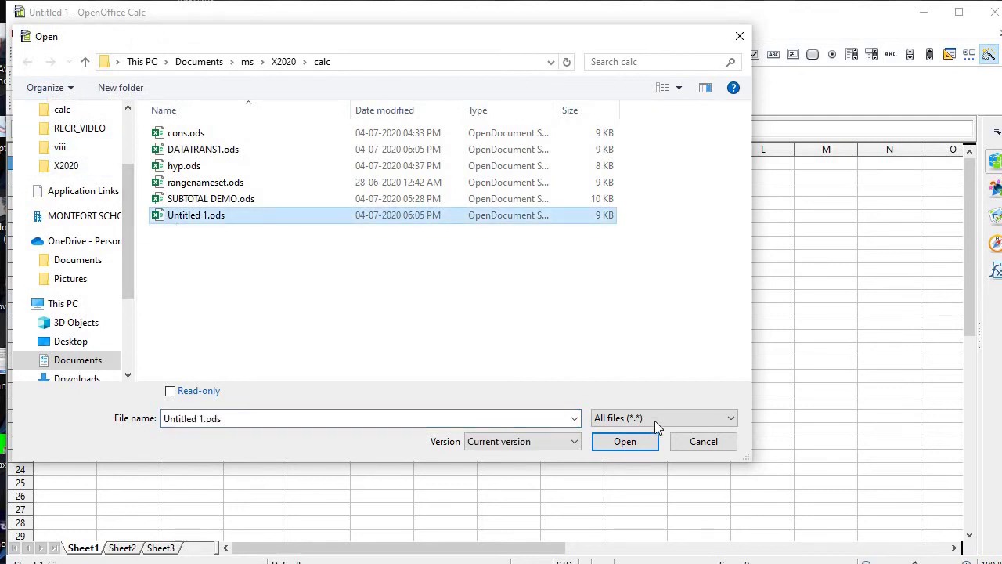
left_click(631, 441)
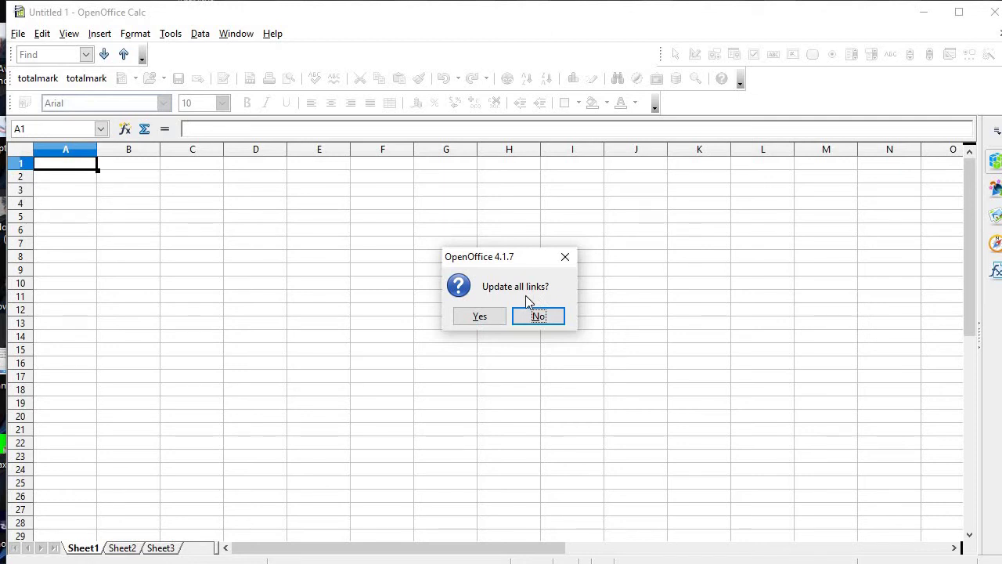
left_click(479, 316)
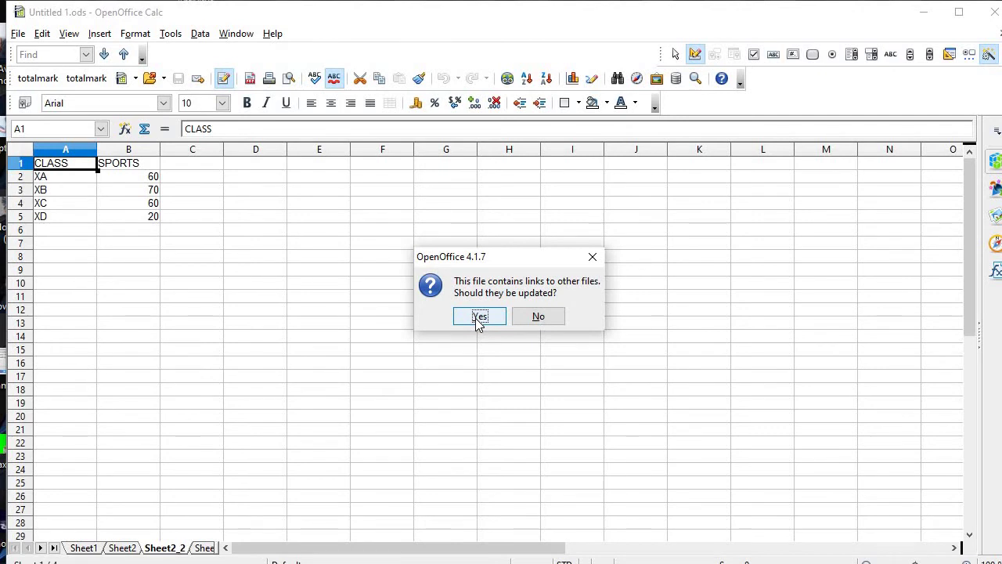
left_click(479, 317)
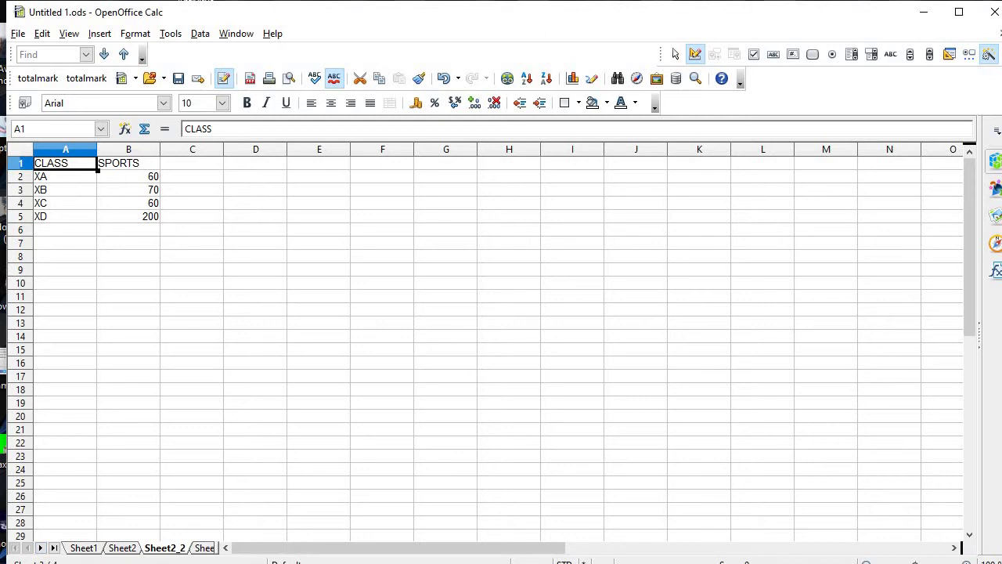
In DATATRANS1.ods, rename Sheet1 to P1 and save the file.
key("alt+Tab")
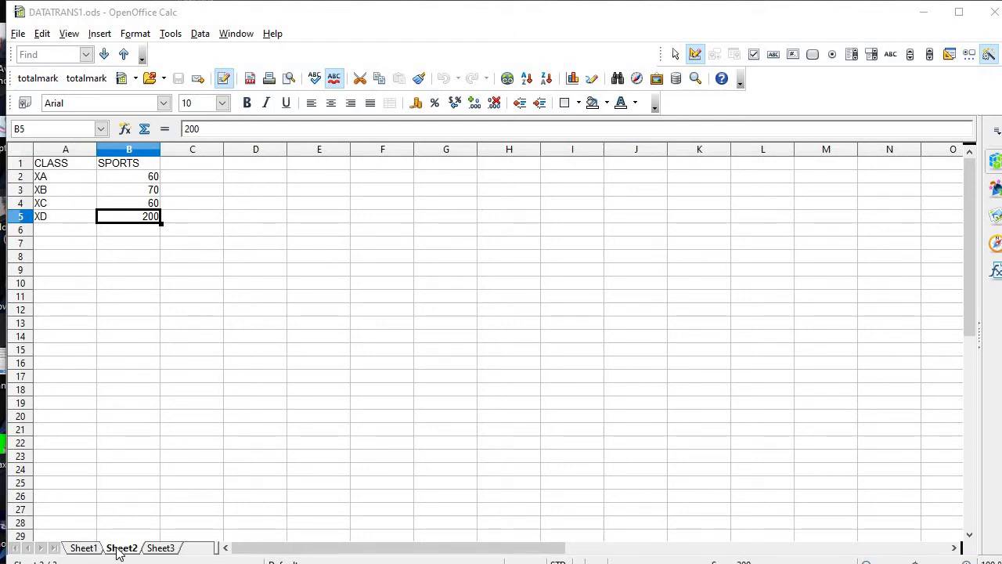
left_click(87, 549)
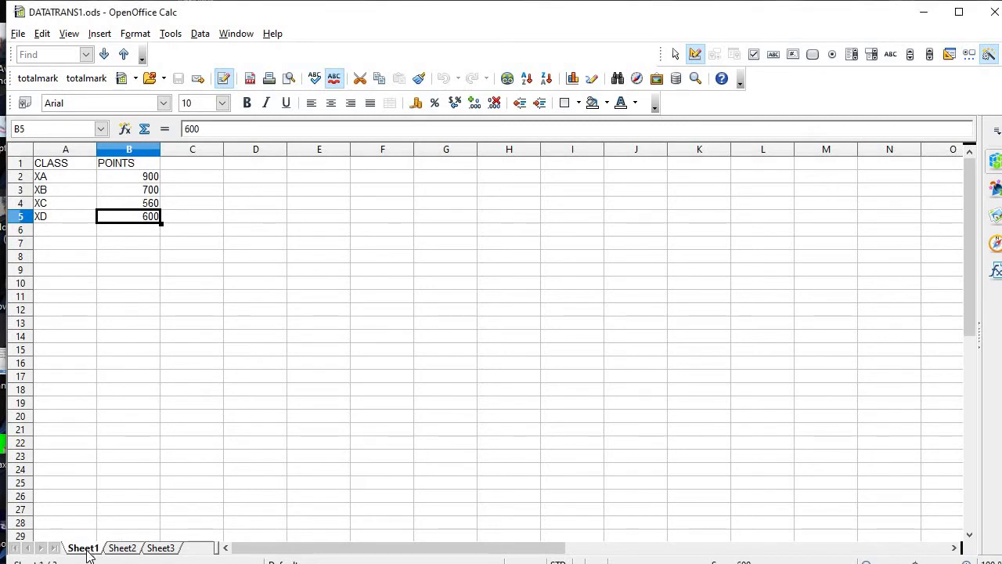
right_click(83, 548)
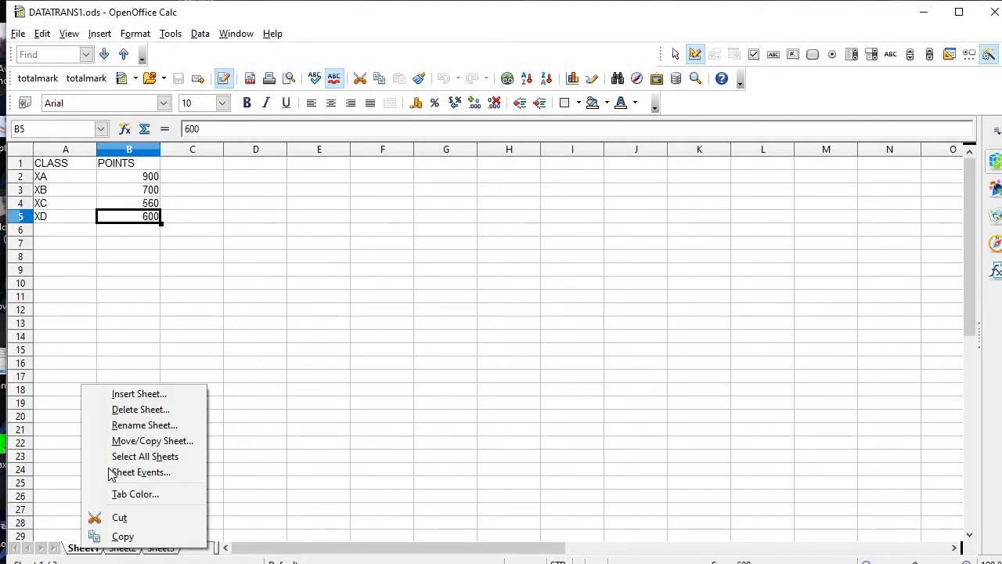
left_click(112, 428)
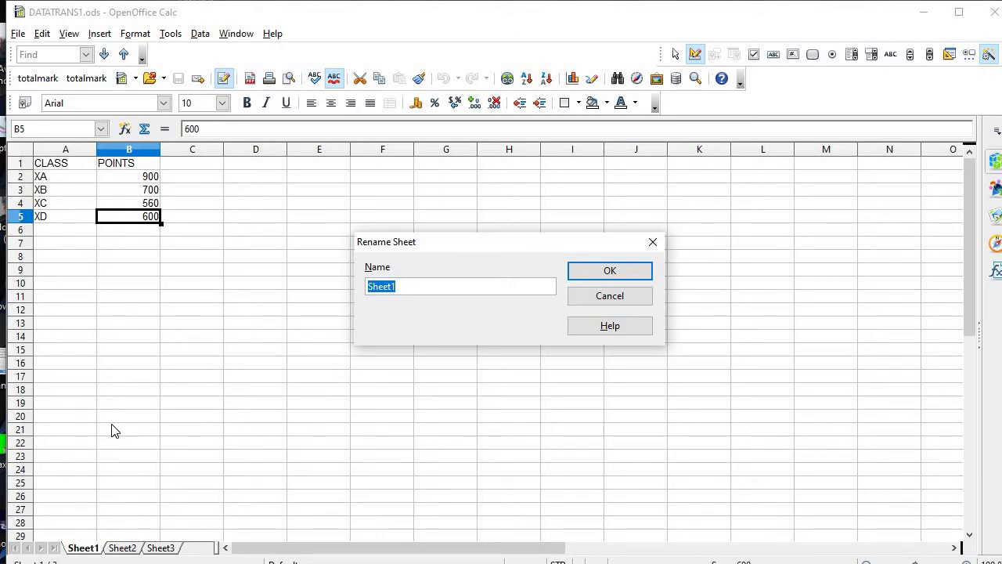
type("P1")
left_click(588, 272)
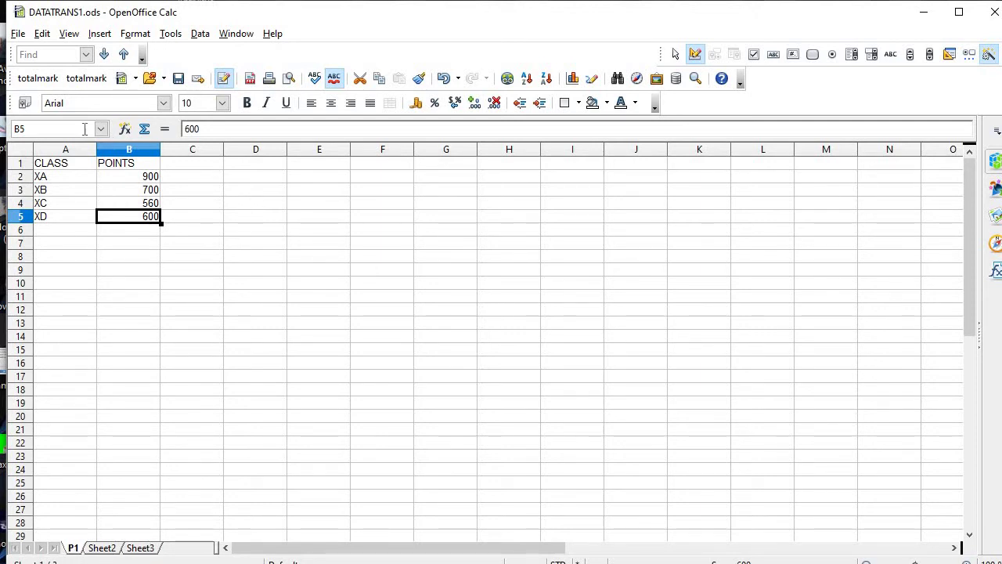
left_click(18, 35)
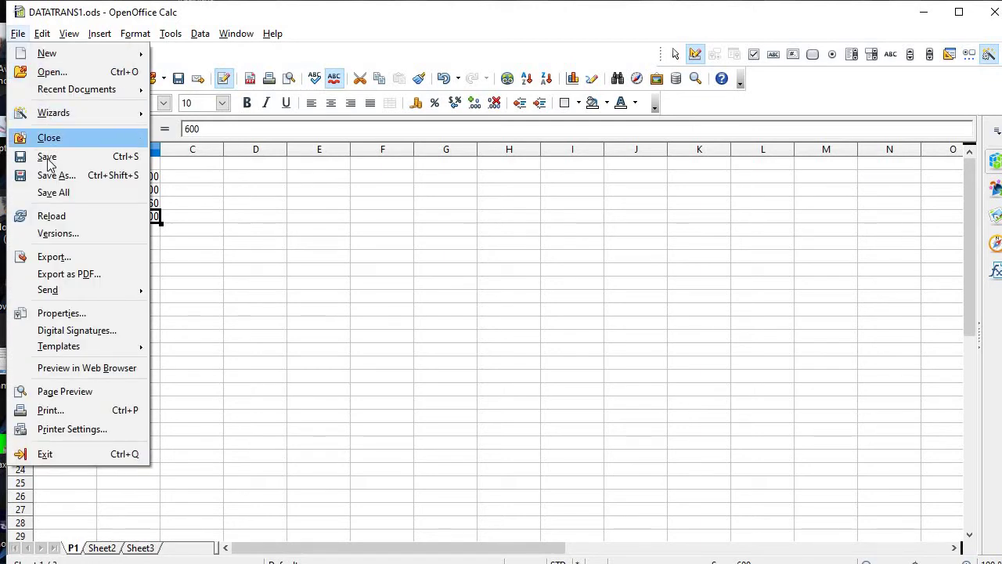
left_click(45, 155)
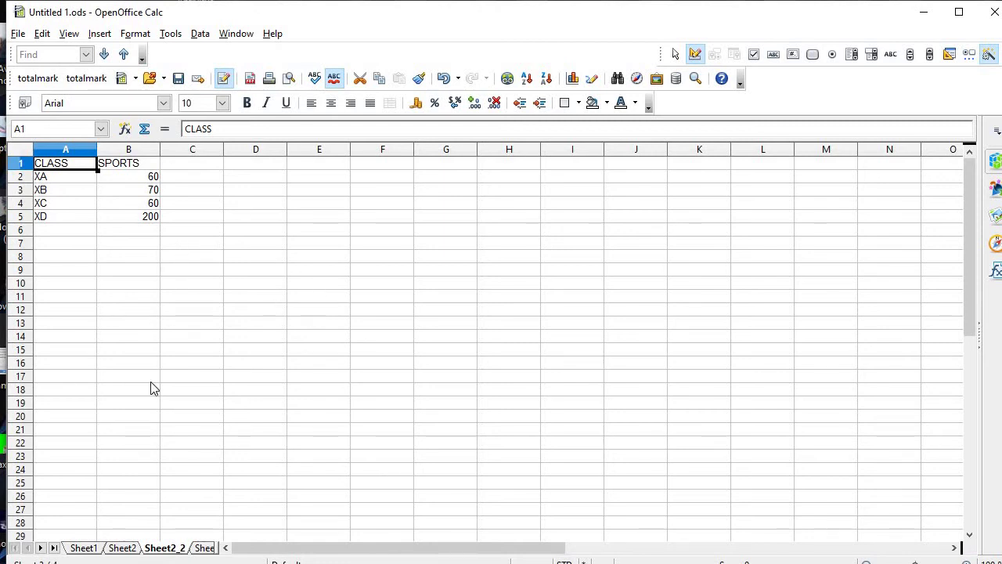
On Sheet3 of Untitled 1.ods, enter a formula in B2 that references cell B2 of sheet P1 in DATATRANS1.ods.
left_click(121, 548)
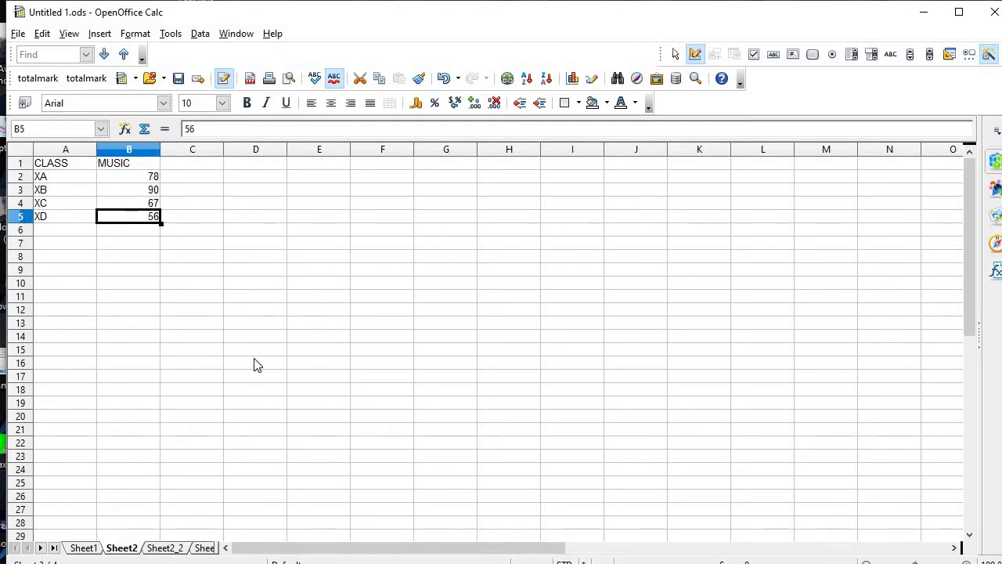
left_click(204, 548)
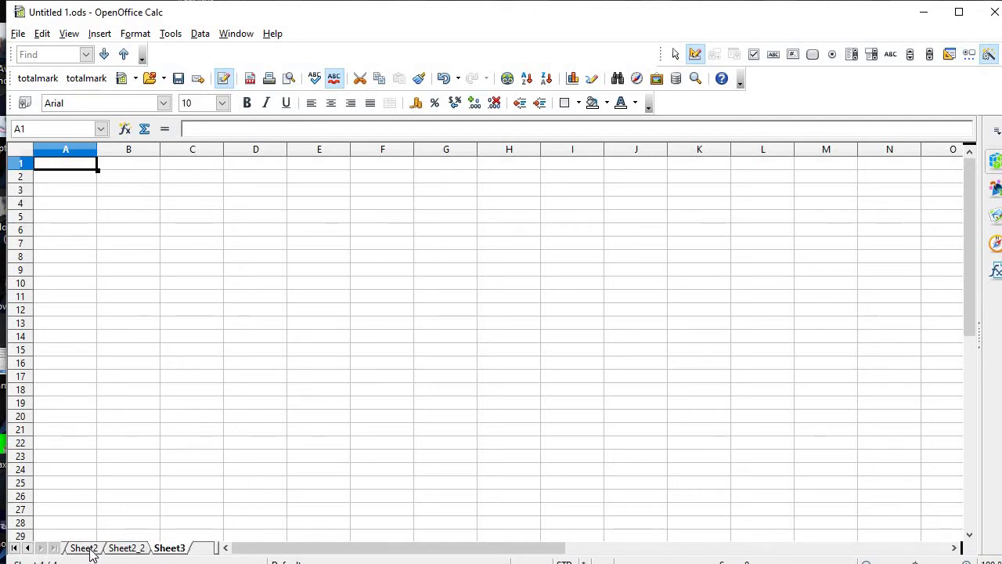
left_click(27, 547)
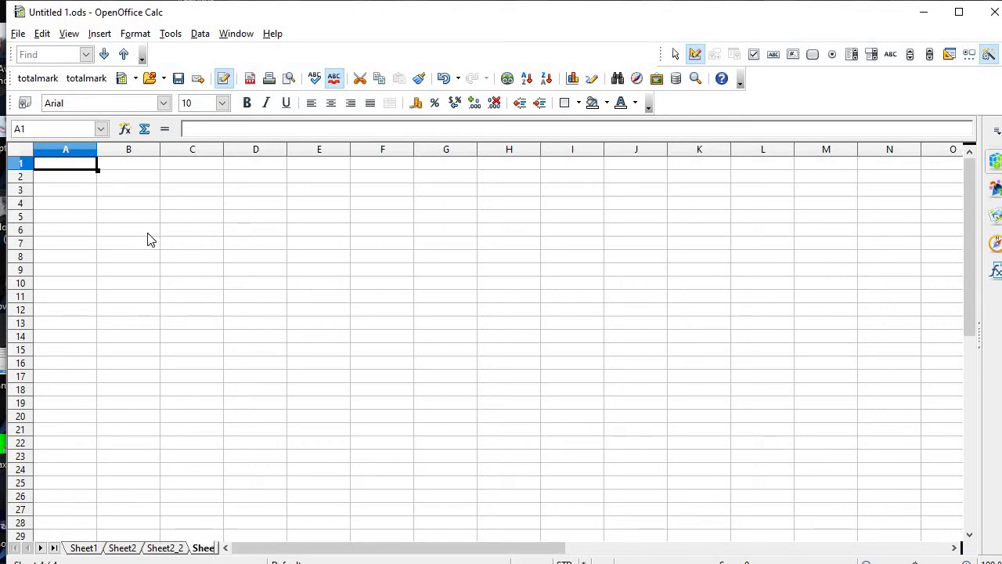
left_click(115, 180)
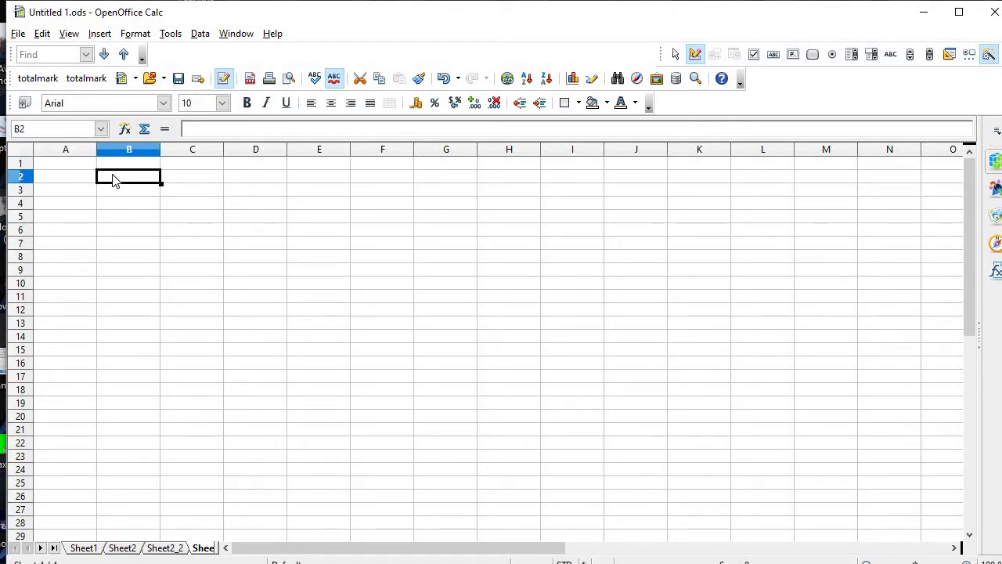
type("=")
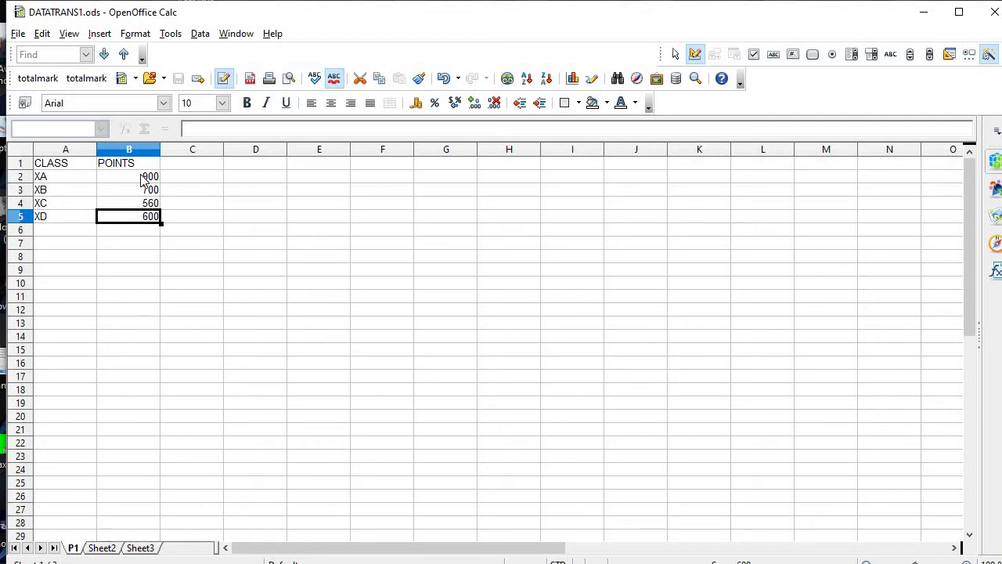
left_click(144, 181)
left_click(923, 12)
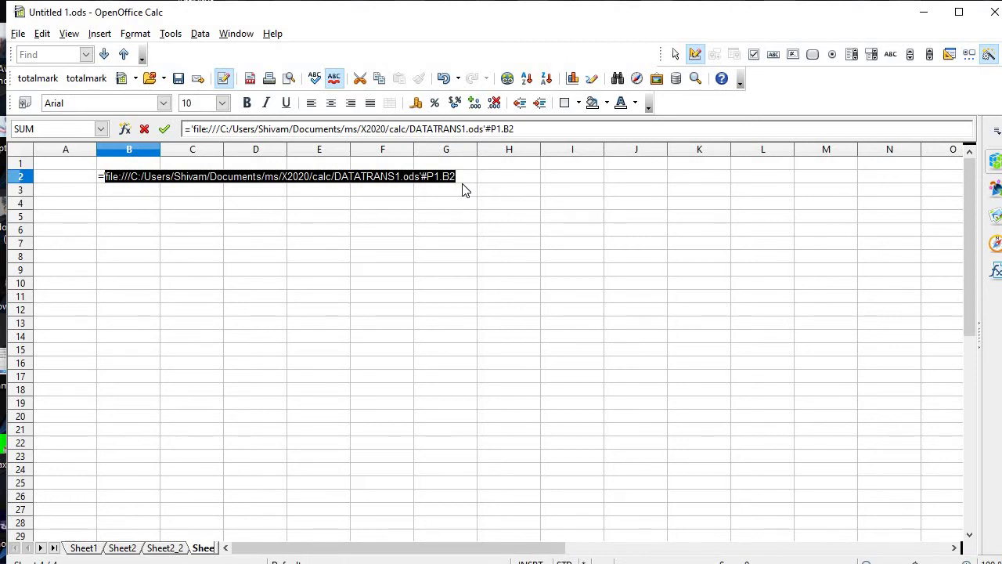
key("Return")
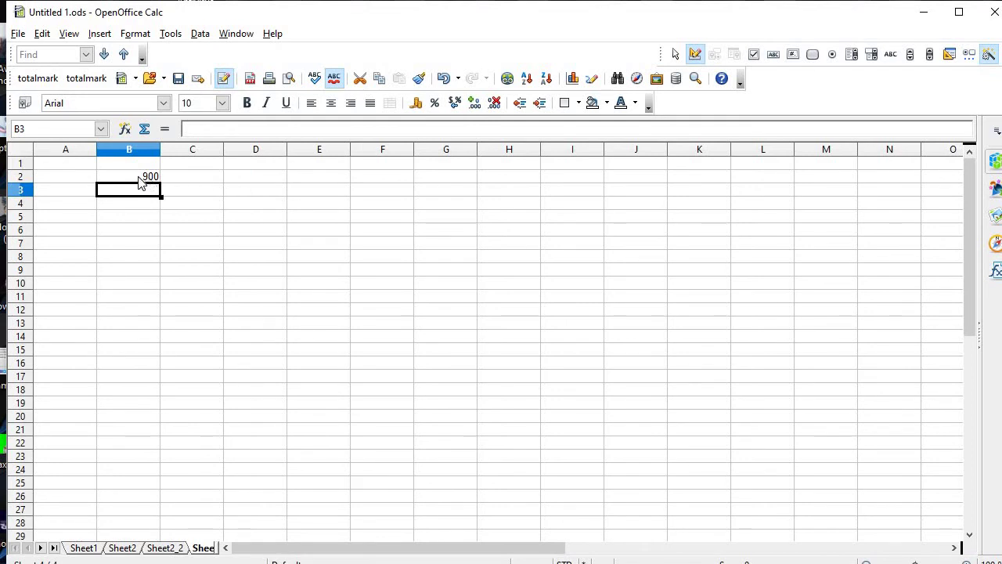
Compare the linked cell B2 on Sheet3 with its source cell B2 on sheet P1 of DATATRANS1.ods.
left_click(141, 180)
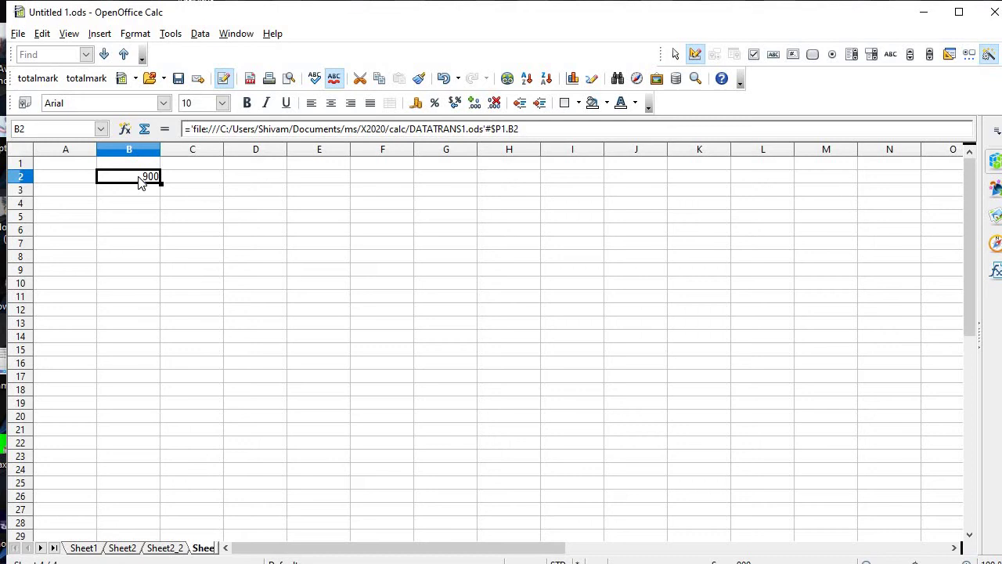
left_click(923, 14)
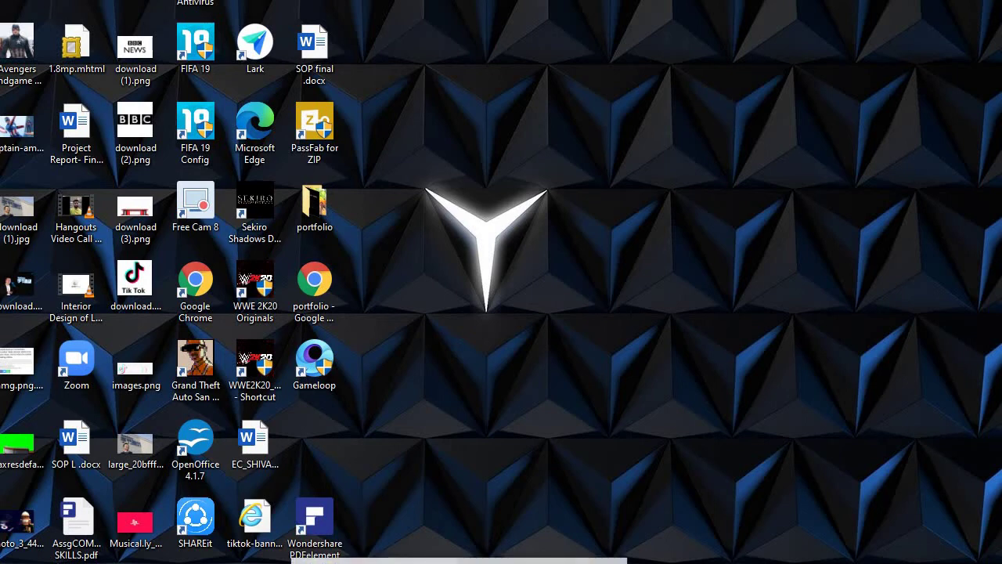
left_click(442, 560)
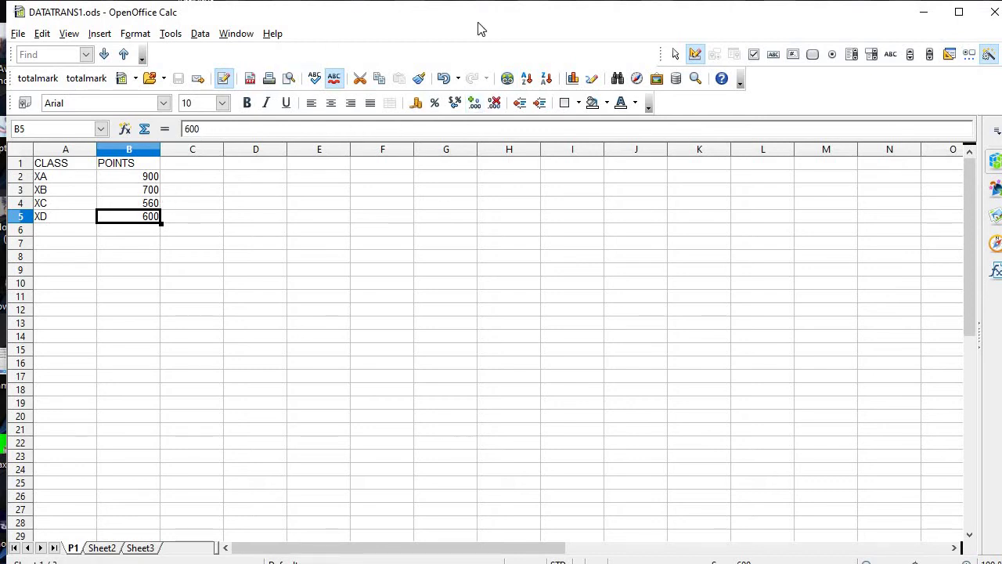
left_click(141, 176)
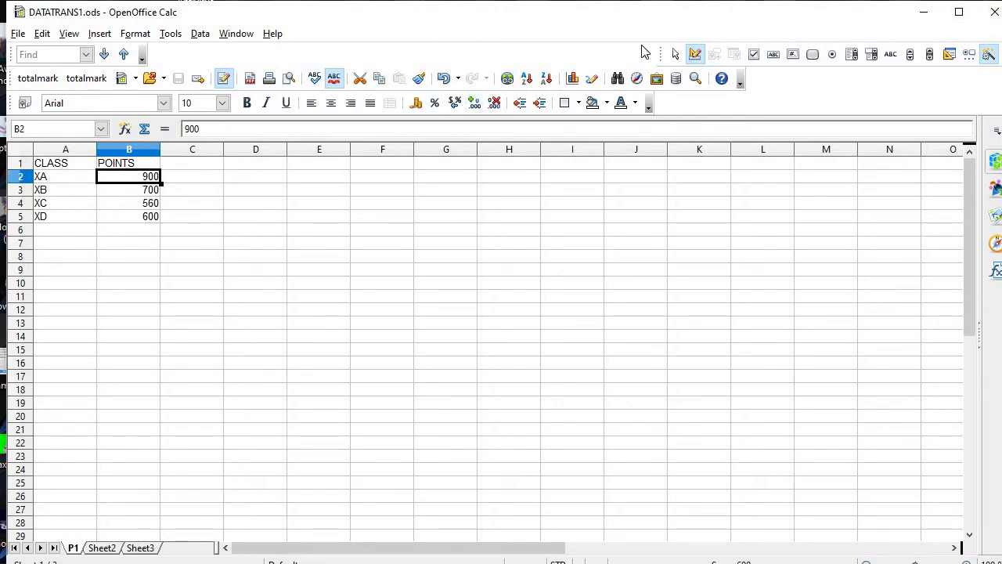
Set B2 on sheet P1 to 80 and save DATATRANS1.ods over the existing file.
type("80")
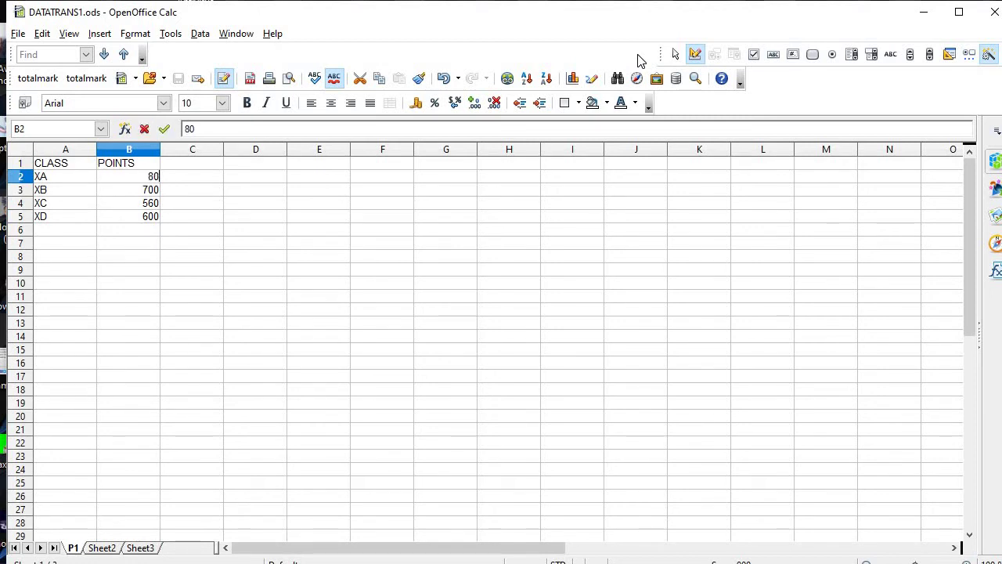
left_click(17, 34)
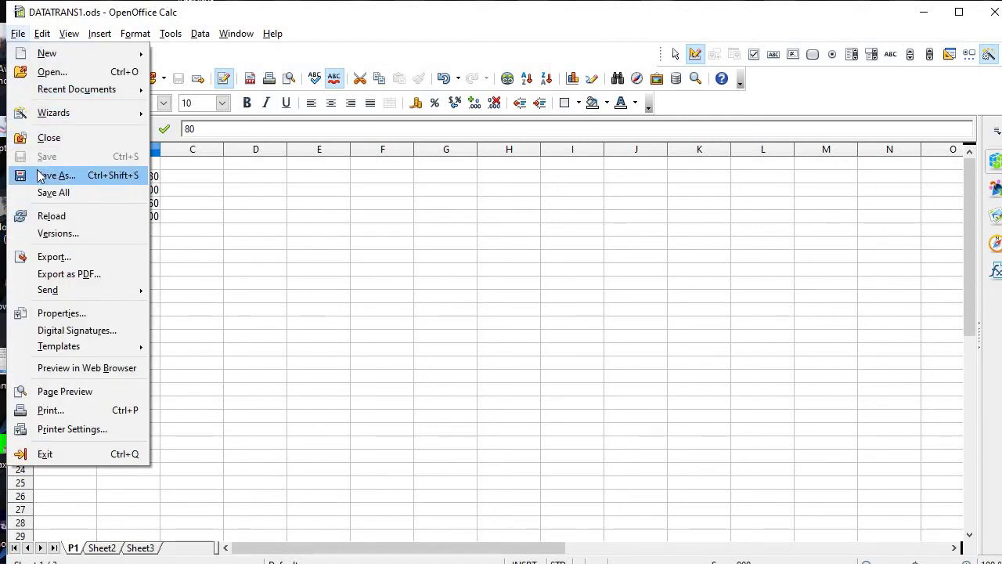
key("Escape")
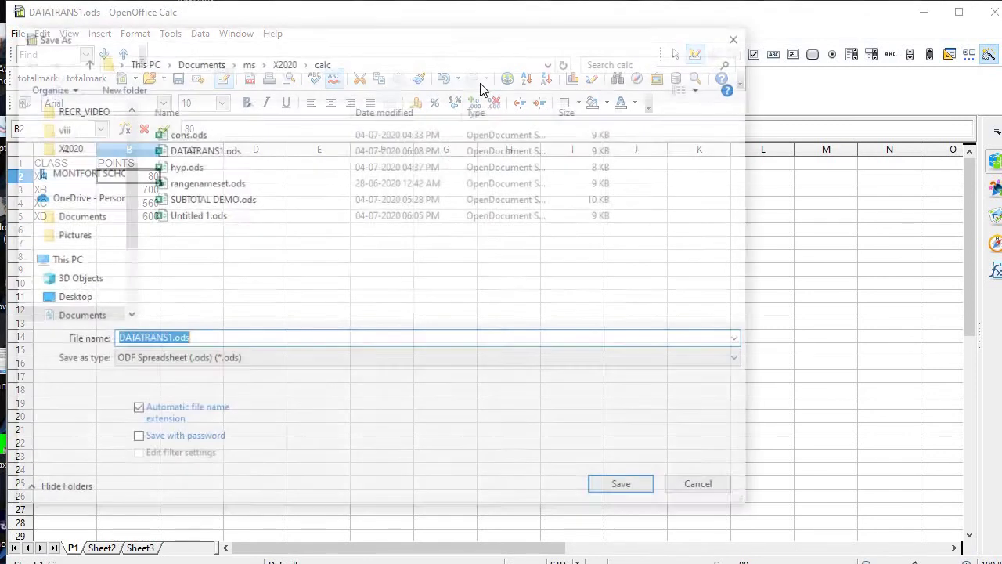
left_click(603, 487)
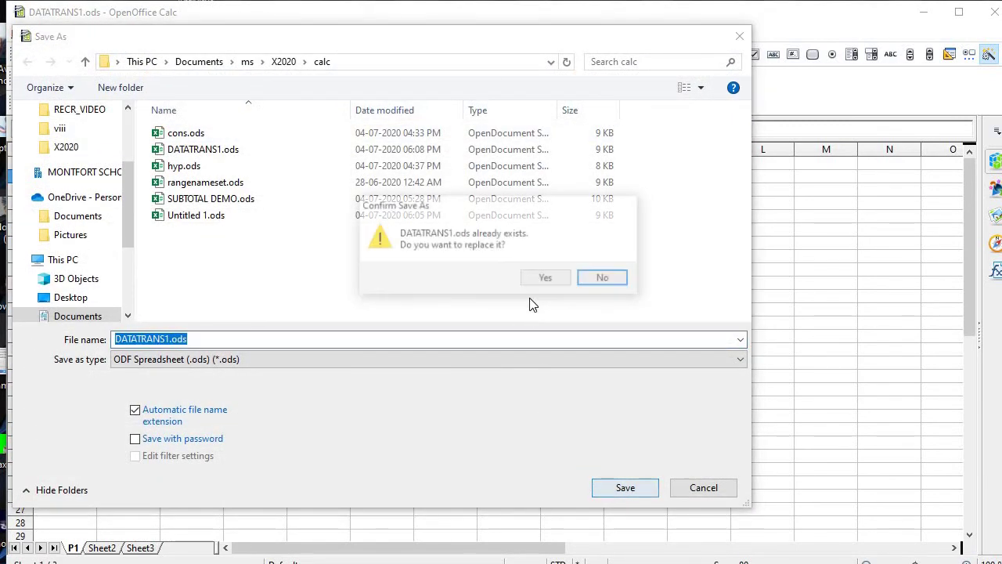
left_click(545, 276)
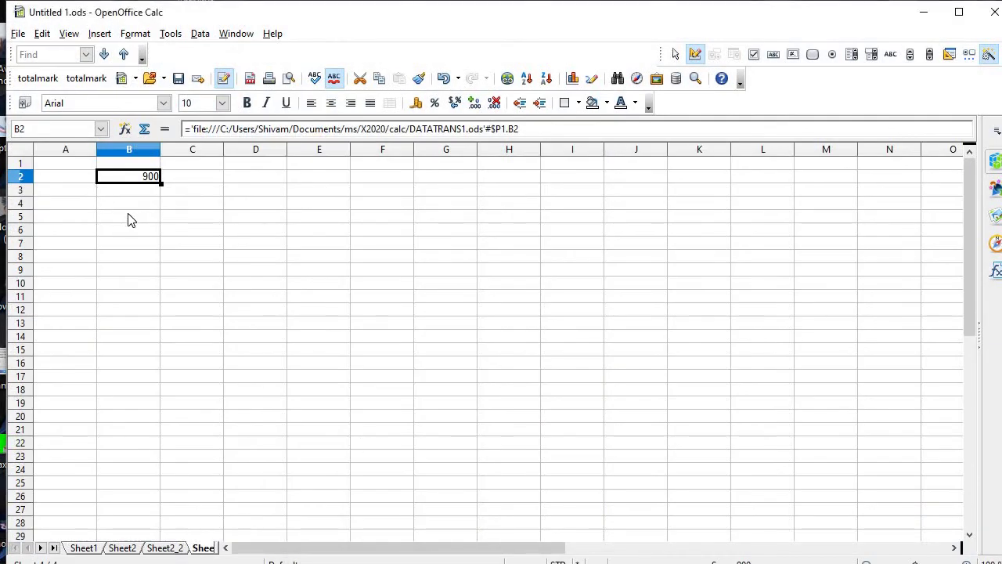
Save Untitled 1.ods over the existing file in the calc folder and close it.
left_click(130, 220)
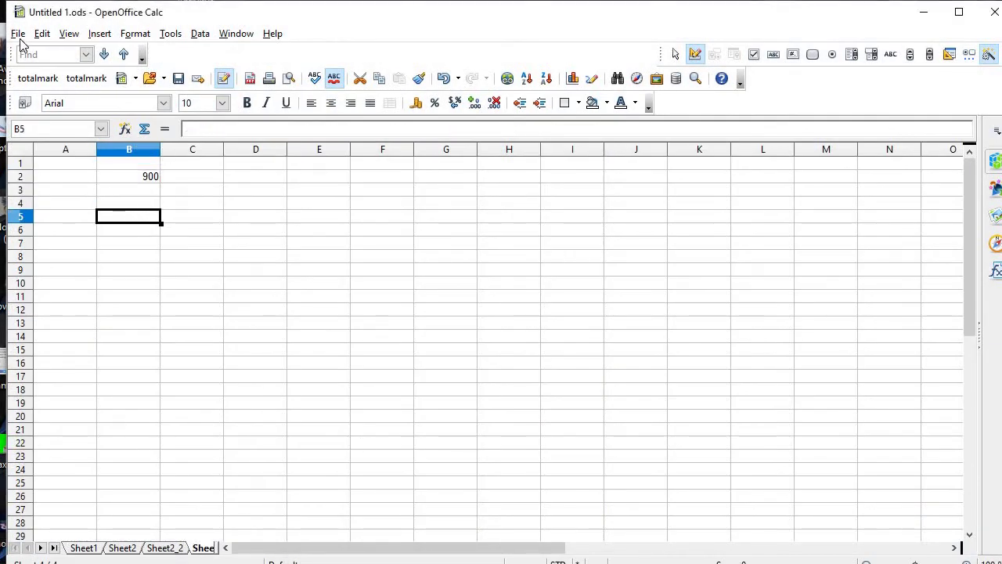
left_click(118, 180)
left_click(18, 34)
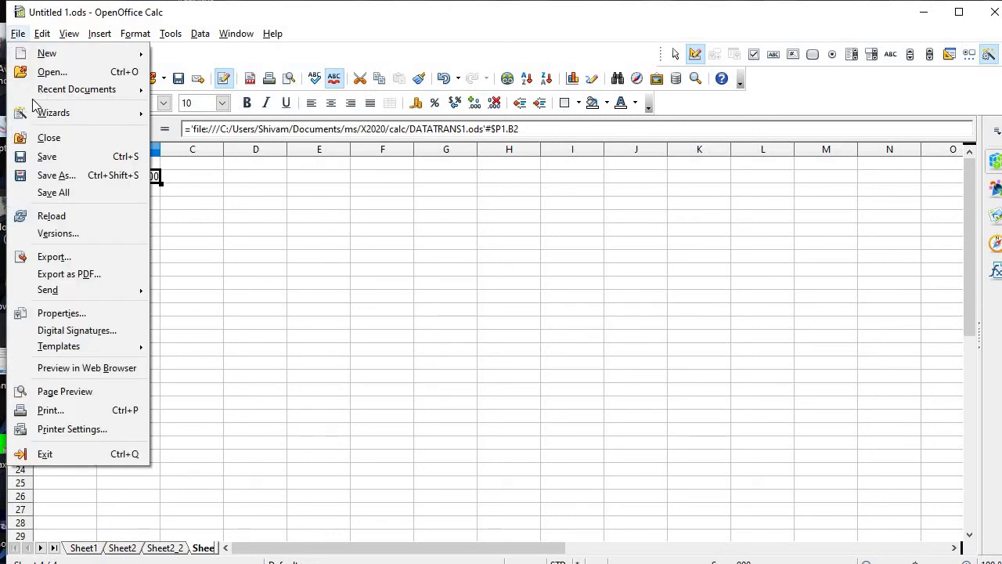
left_click(39, 156)
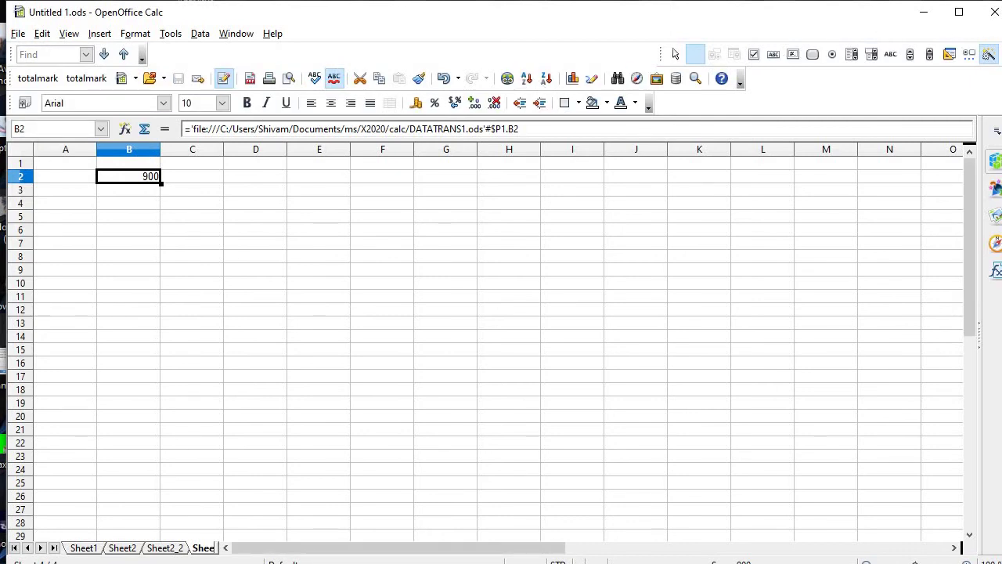
left_click(17, 33)
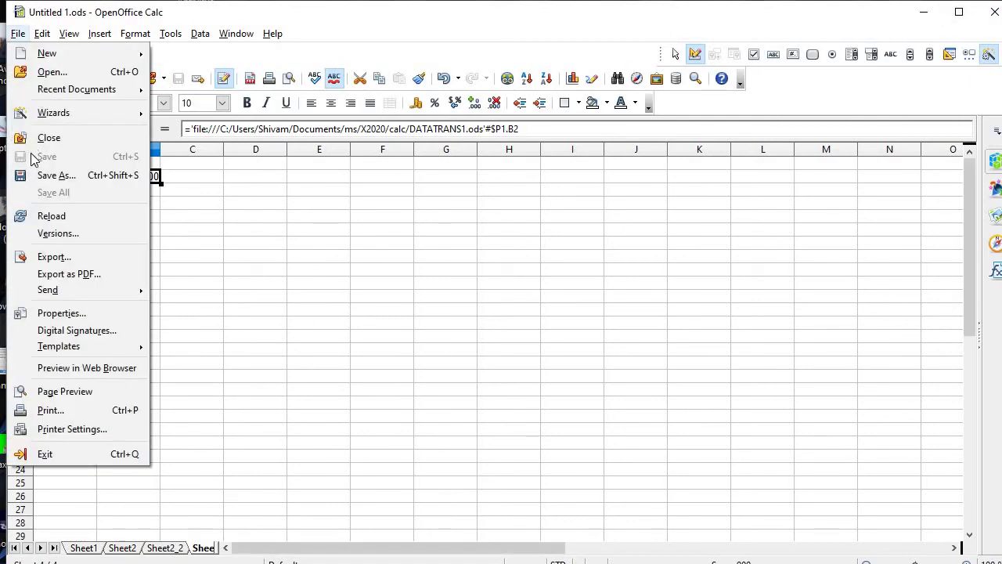
key("Return")
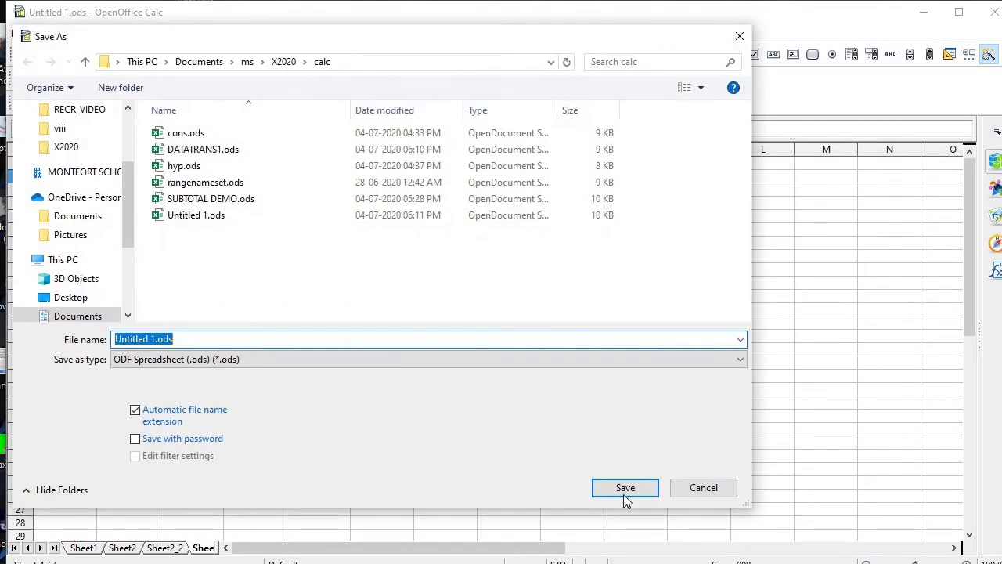
left_click(623, 483)
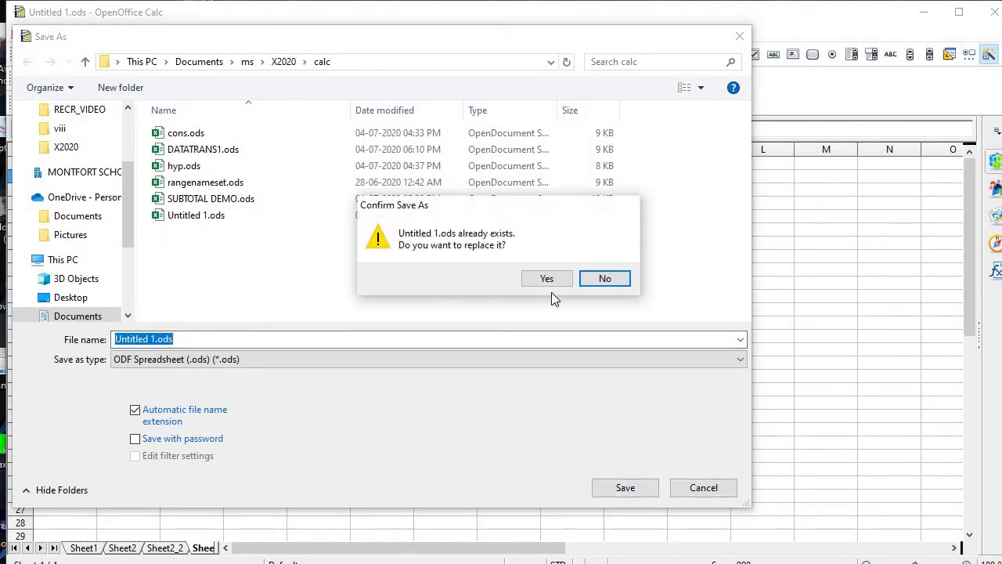
left_click(551, 283)
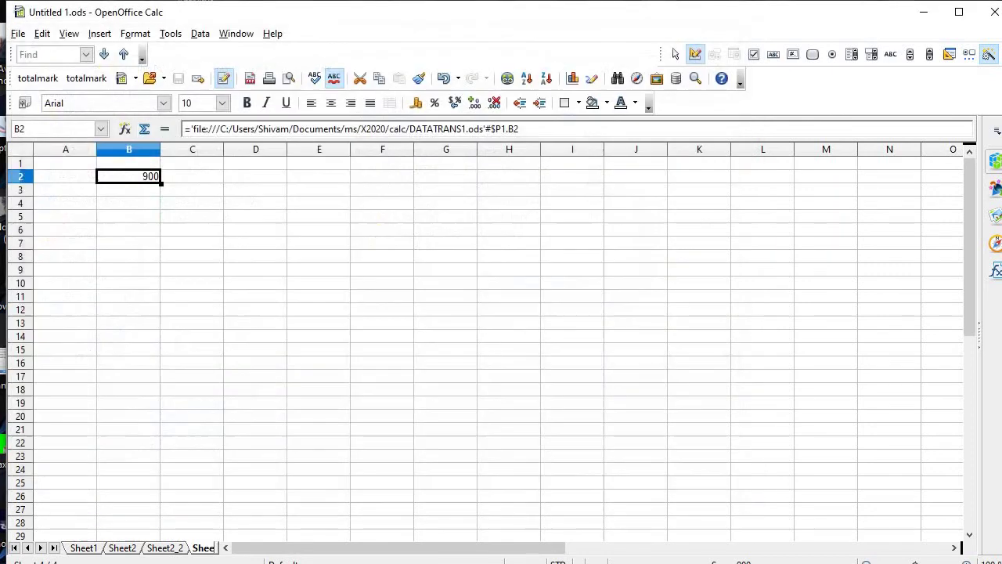
left_click(995, 13)
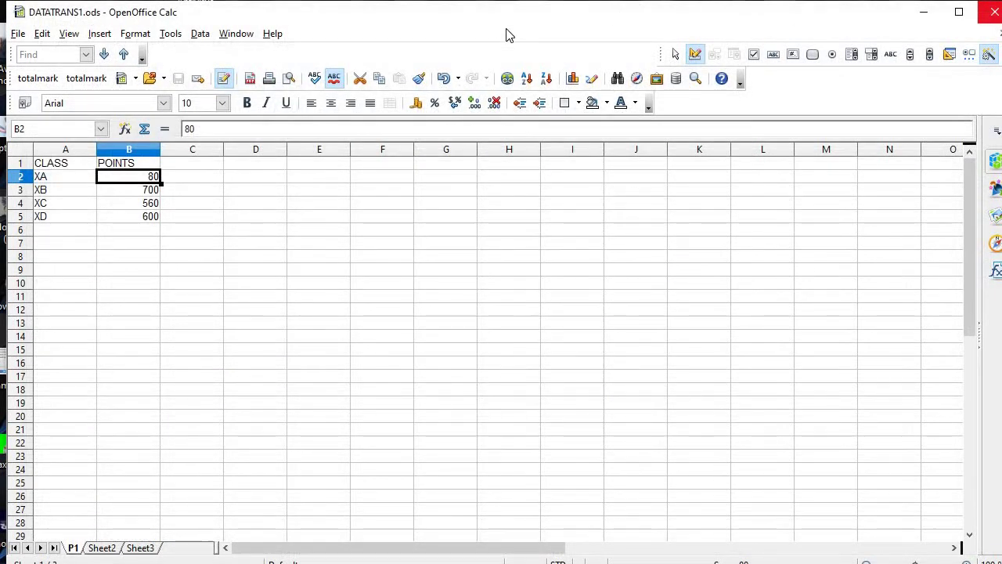
Reopen Untitled 1.ods from the calc folder and update all its links, including those to other files.
left_click(18, 34)
left_click(41, 70)
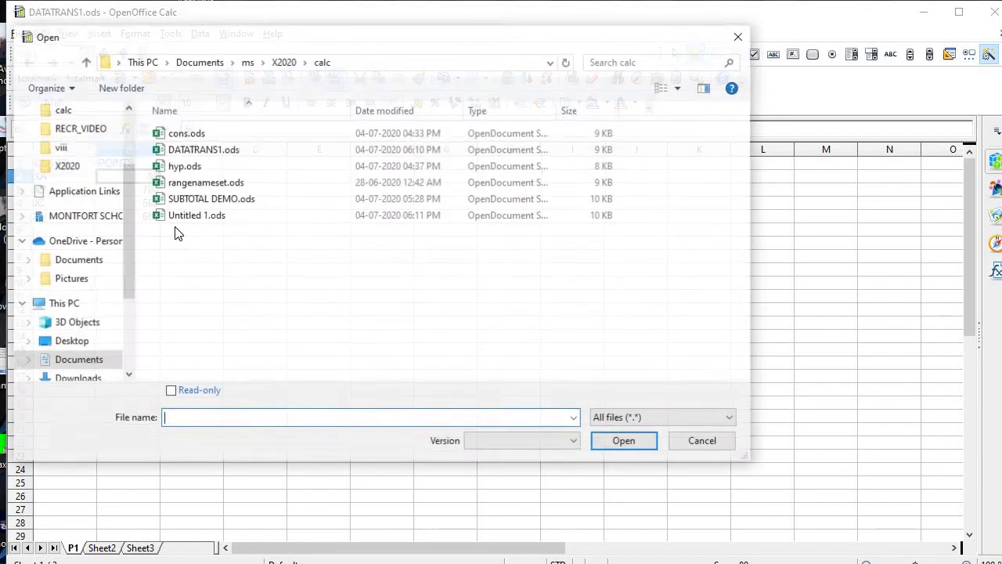
left_click(177, 216)
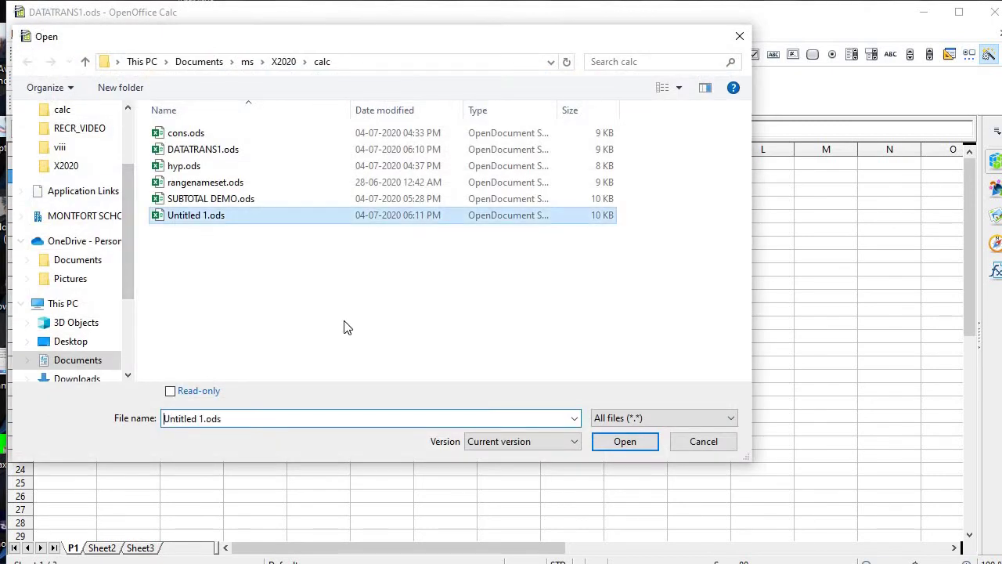
left_click(602, 442)
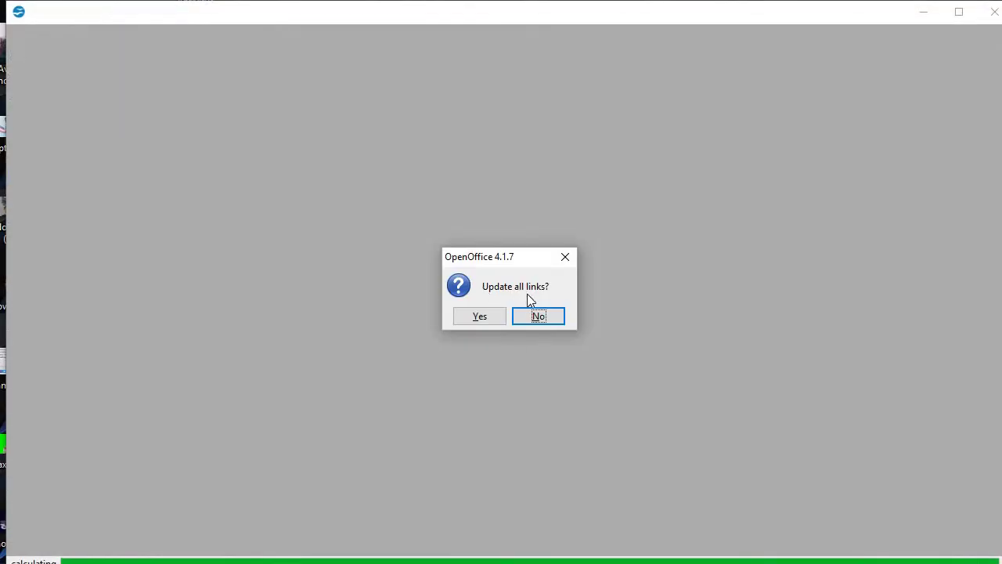
left_click(480, 318)
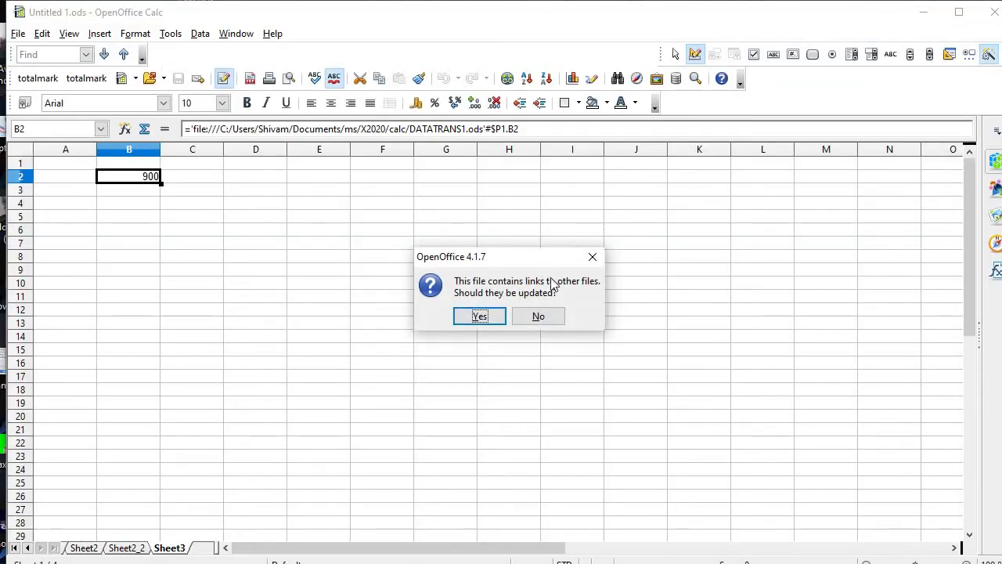
left_click(481, 317)
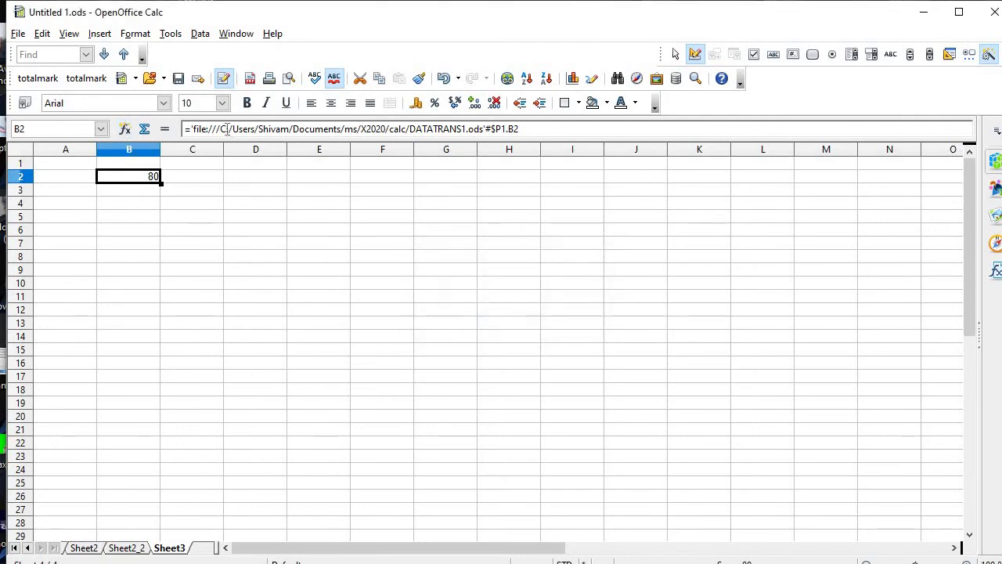
Examine the external file reference in the formula of cell B2 on Sheet3.
left_click_drag(190, 131, 523, 129)
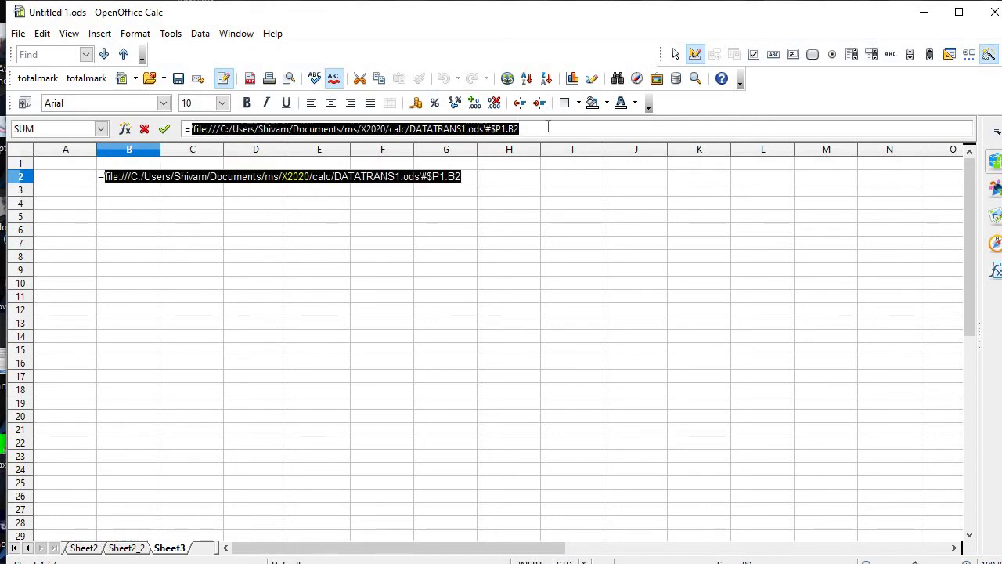
left_click(616, 206)
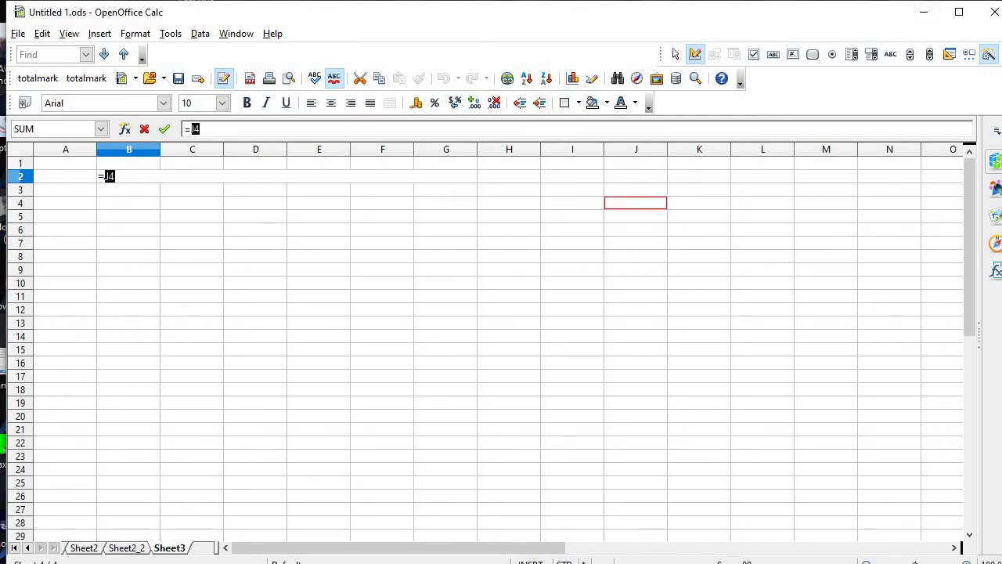
On Sheet4 of DATATRANS1.ods, enter the label xc in A3 and the label points in B2.
key("alt+Tab")
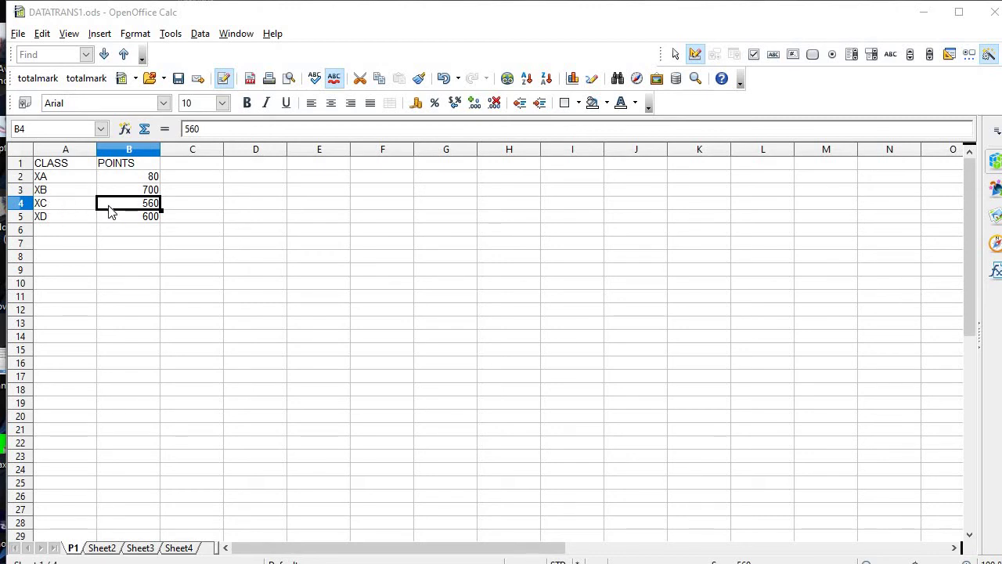
right_click(72, 548)
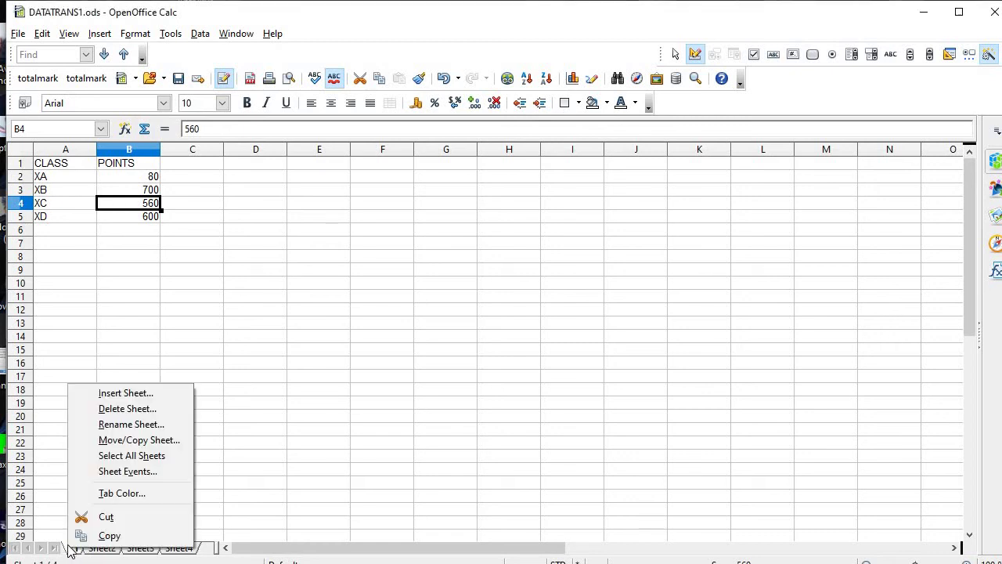
left_click(50, 501)
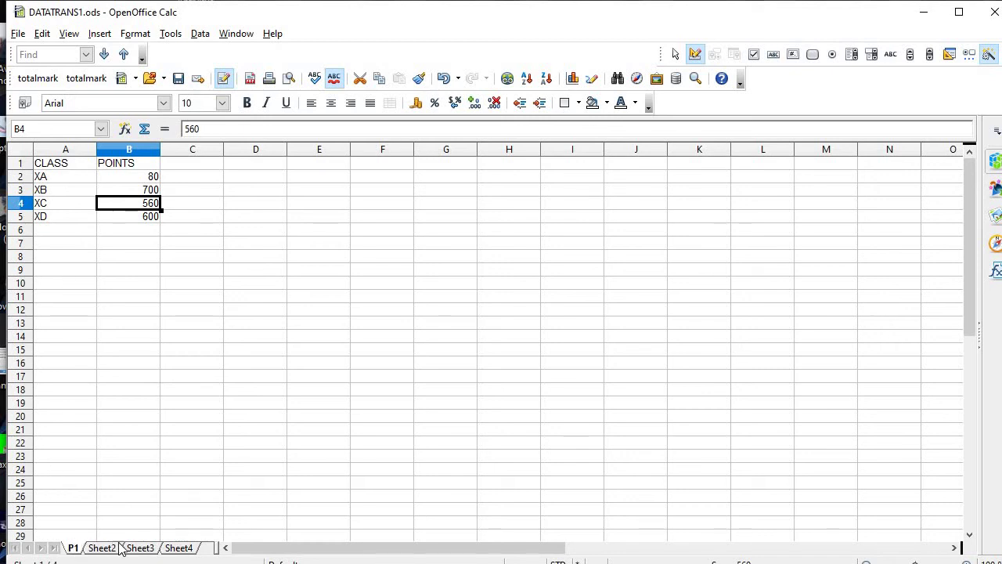
left_click(174, 548)
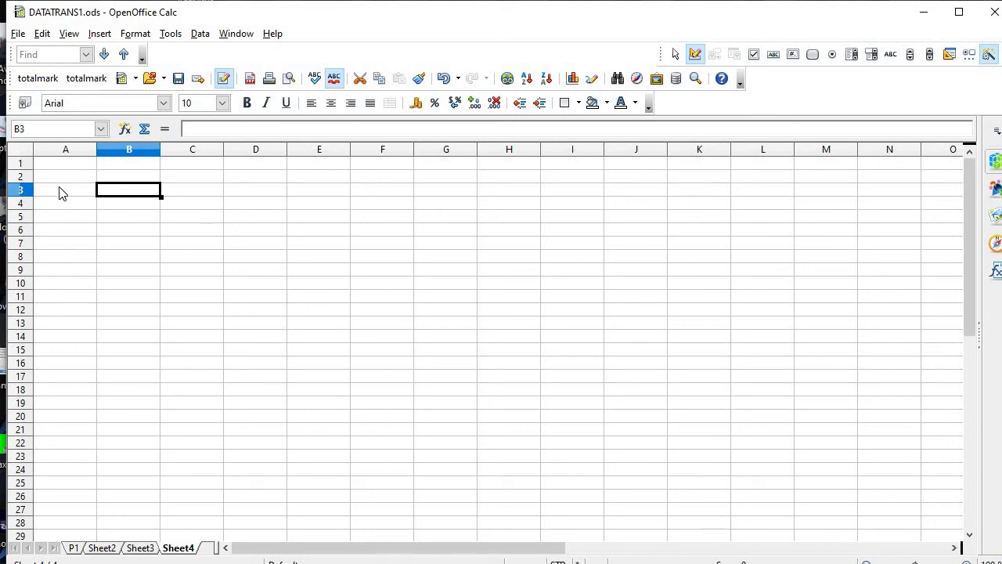
left_click(62, 194)
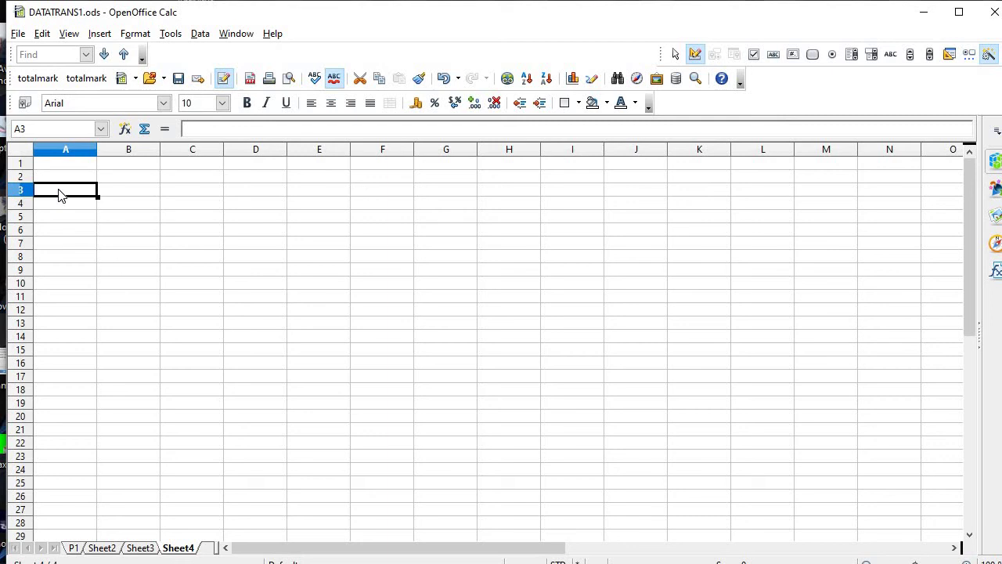
key("Caps_Lock")
type("xc")
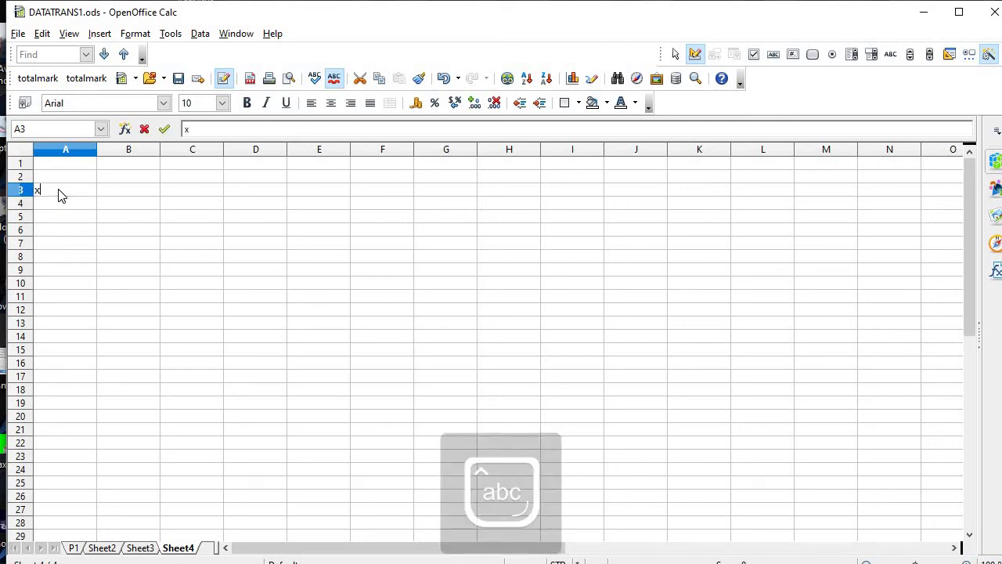
left_click(121, 180)
type("p")
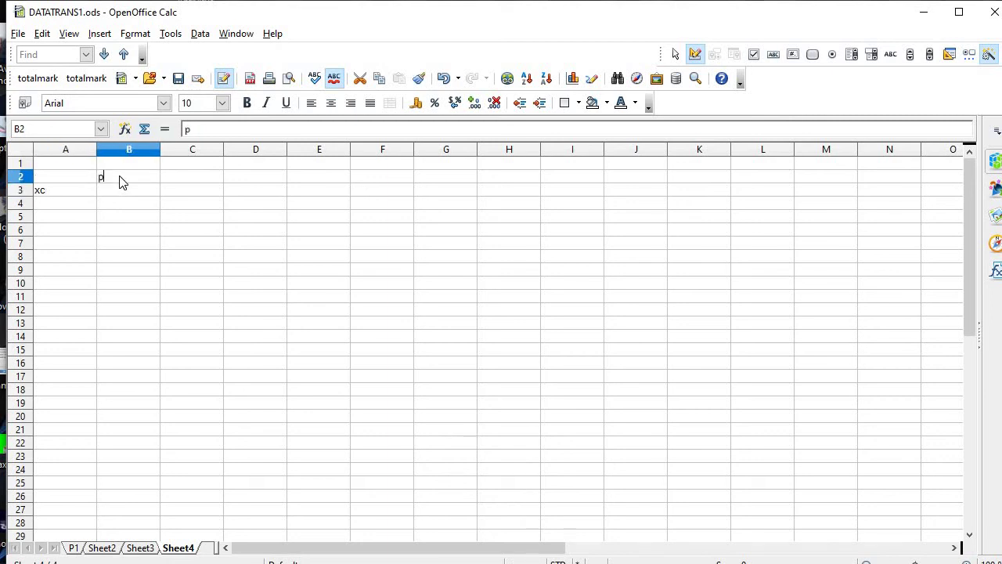
type("oints")
Enter a formula in B3 of Sheet4 that references the XC points in cell B4 of sheet P1.
left_click(113, 196)
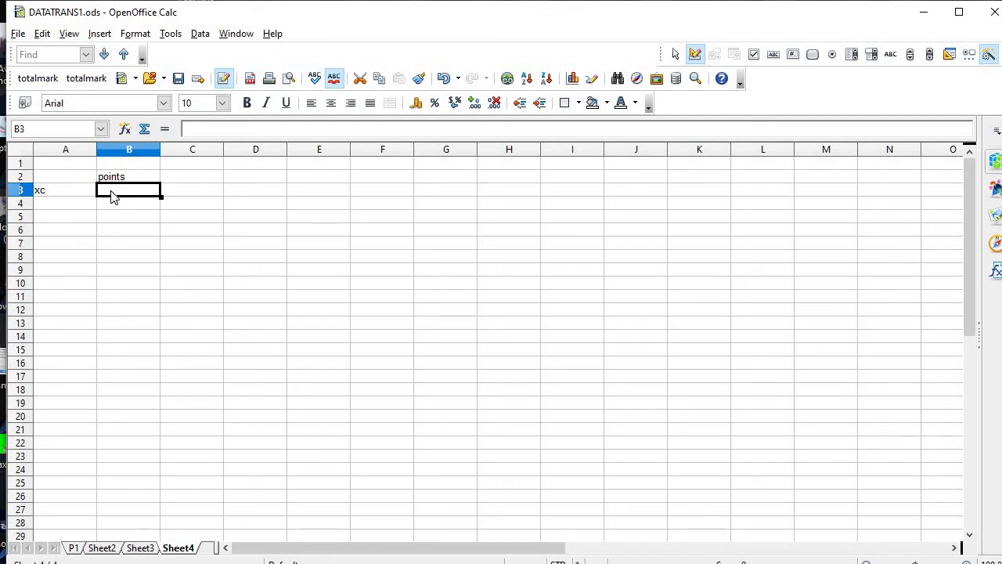
type("=")
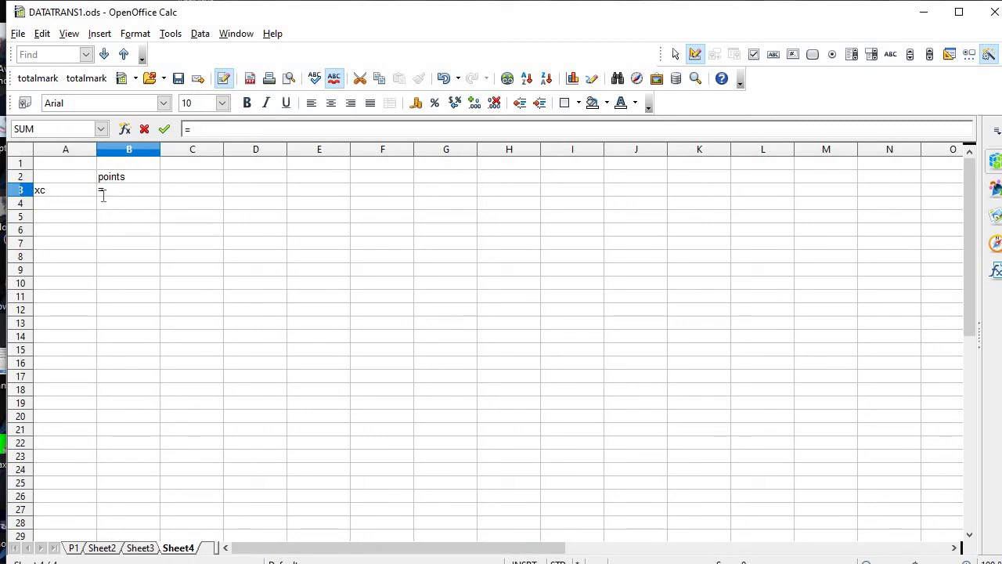
left_click(73, 547)
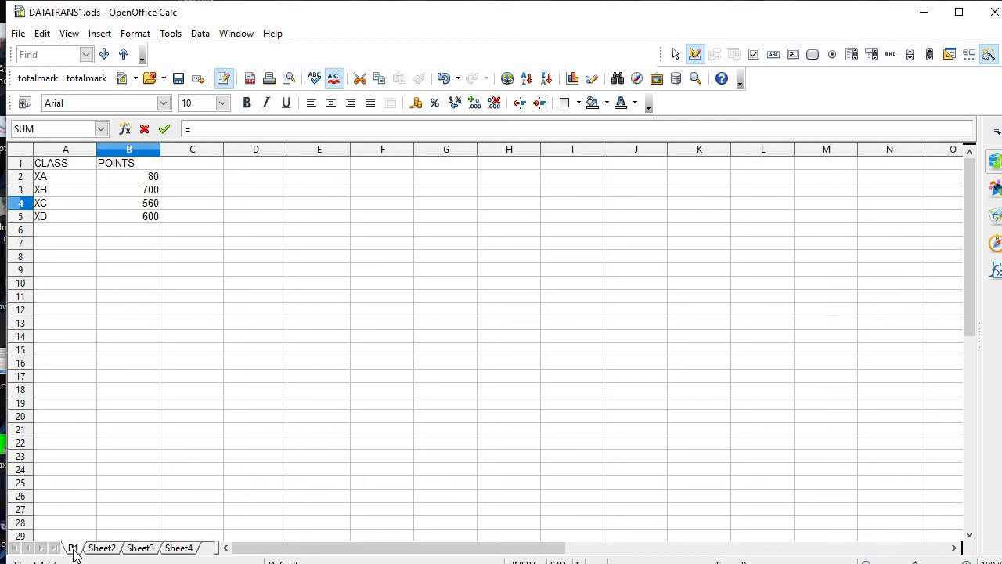
left_click(127, 210)
left_click(179, 547)
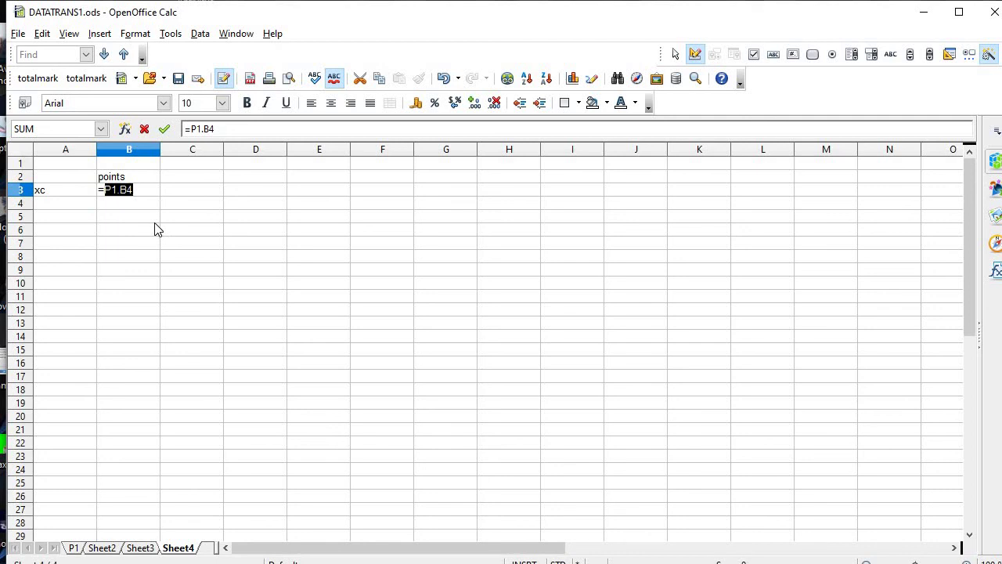
key("Return")
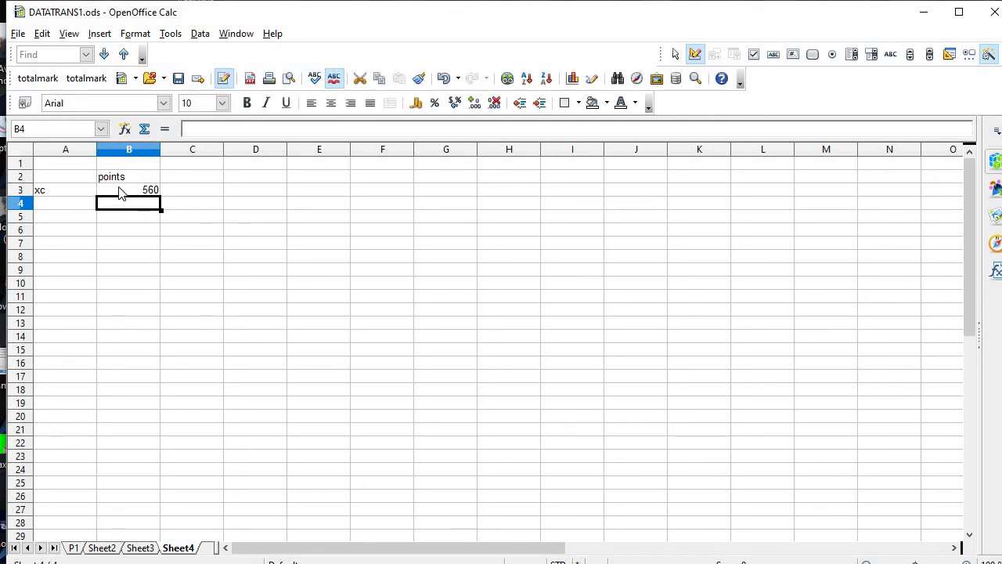
Examine the reference to sheet P1 in the formula of cell B3 on Sheet4, keeping the formula as =P1.B4.
left_click(119, 195)
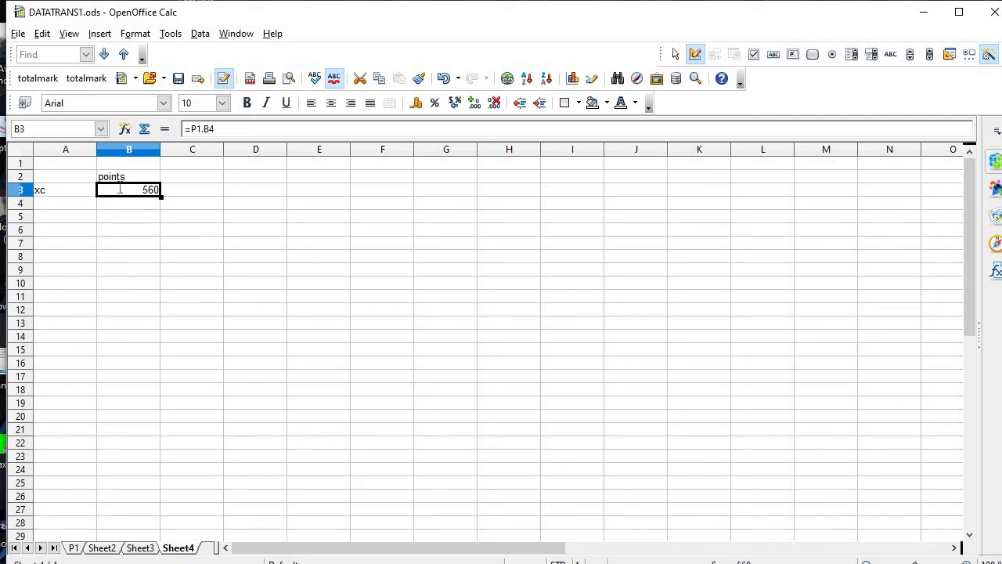
double_click(116, 192)
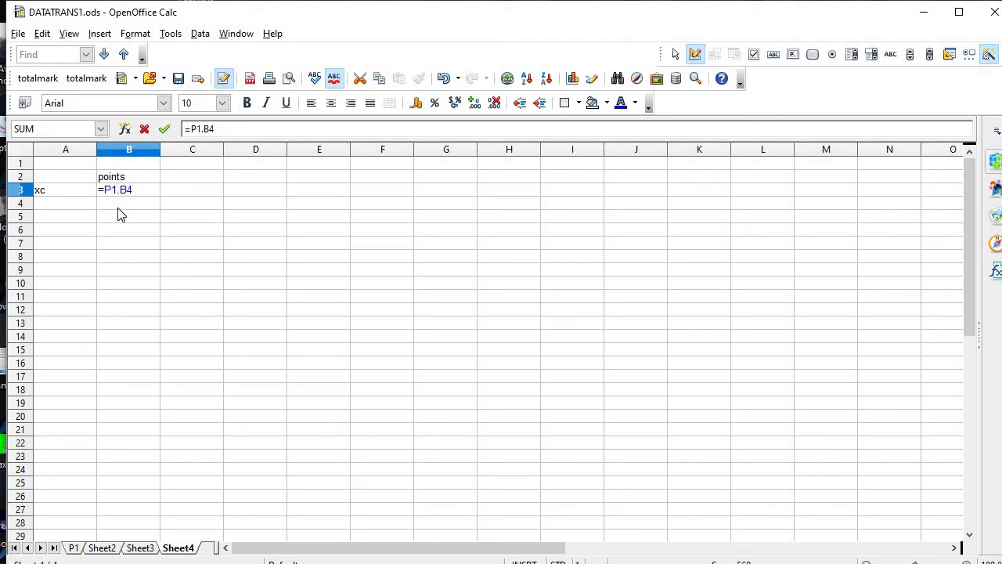
left_click(115, 190)
left_click(140, 191)
left_click(178, 221)
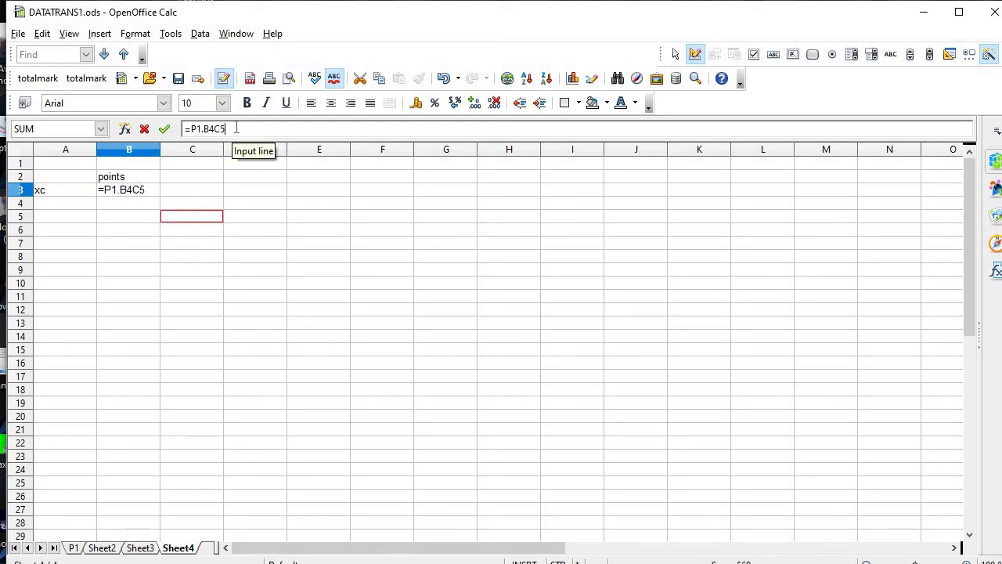
key("BackSpace")
key("BackSpace")
key("Return")
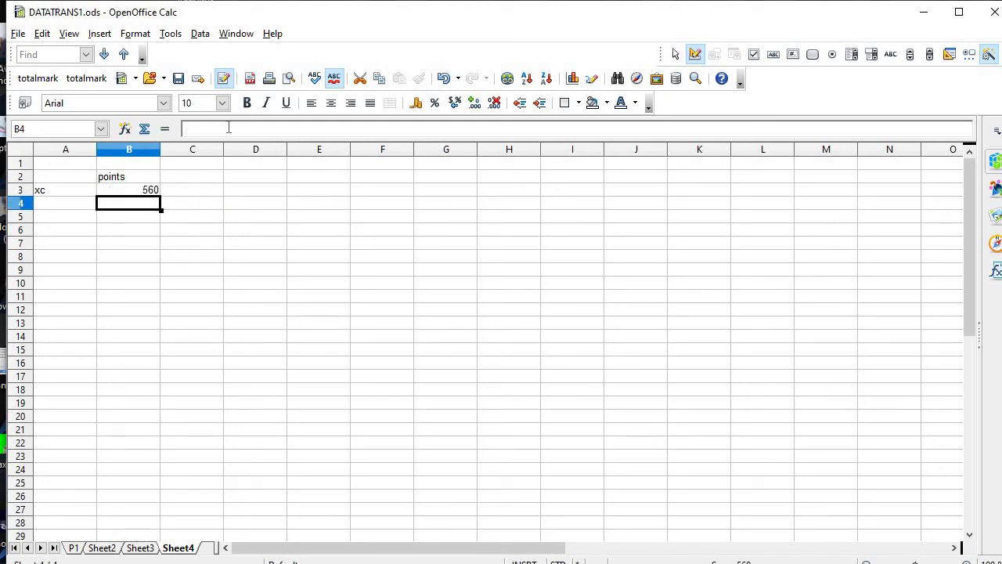
Enter the formula =p1.b2 in cell D4 of Sheet4 to reference the XA points on sheet P1.
left_click(251, 208)
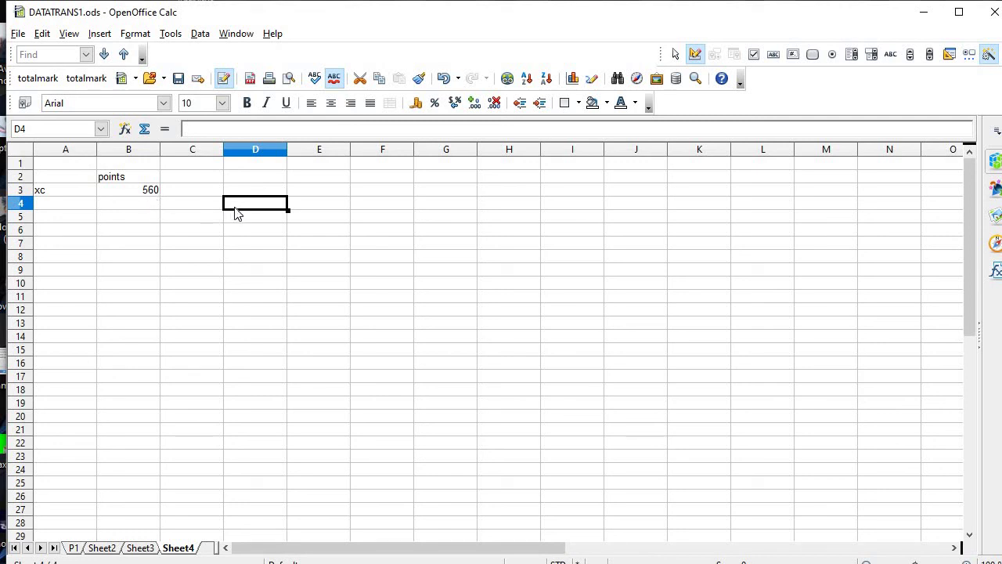
type("=p")
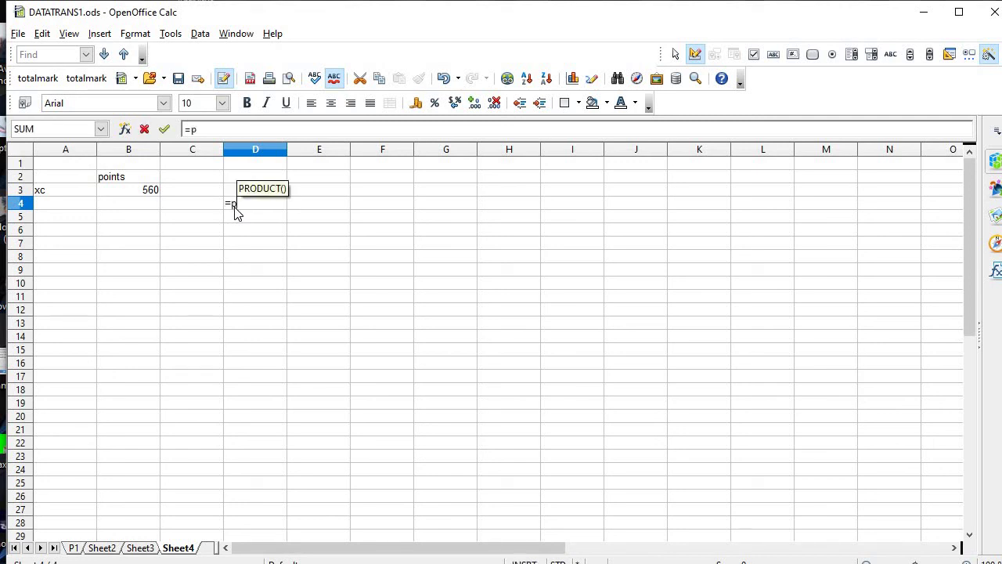
type("1.")
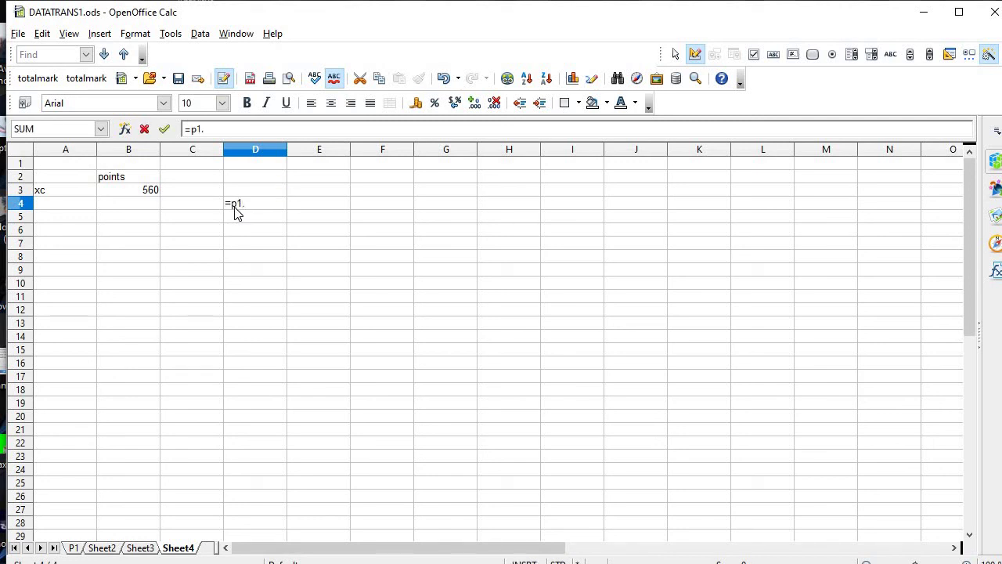
type("b2")
key("Return")
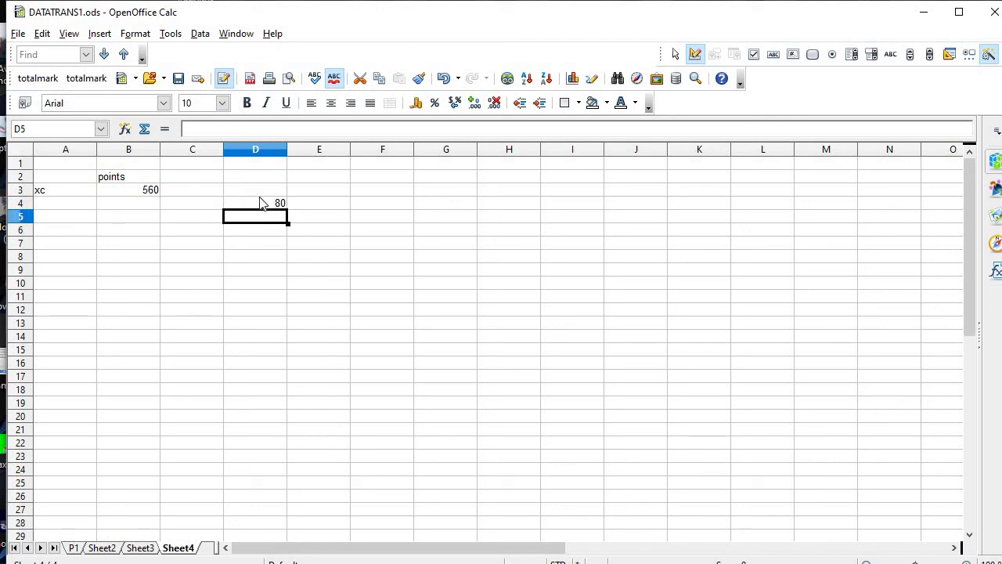
Compare cell D4 on Sheet4 with its source, the XA points in cell B2 of sheet P1.
left_click(262, 203)
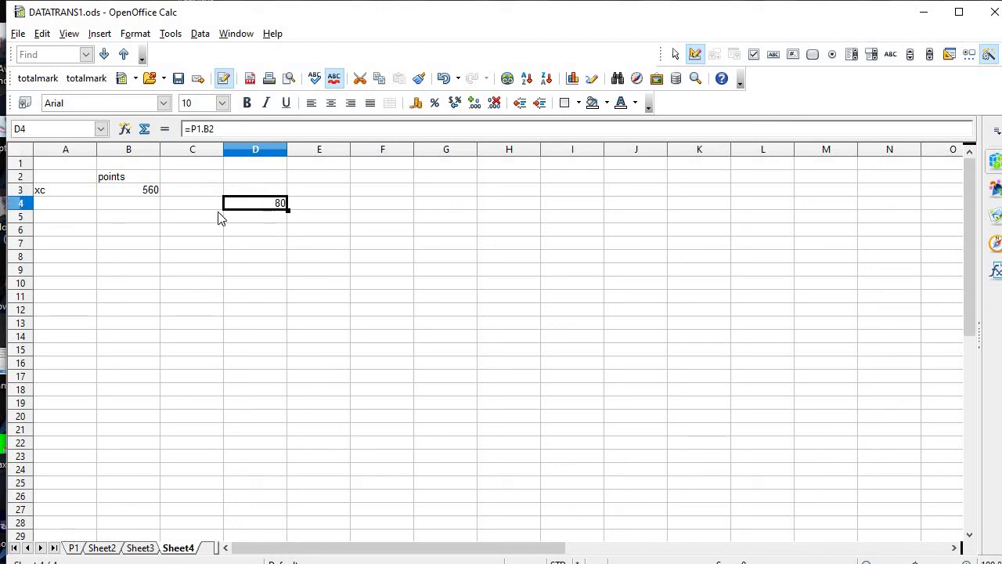
left_click(73, 547)
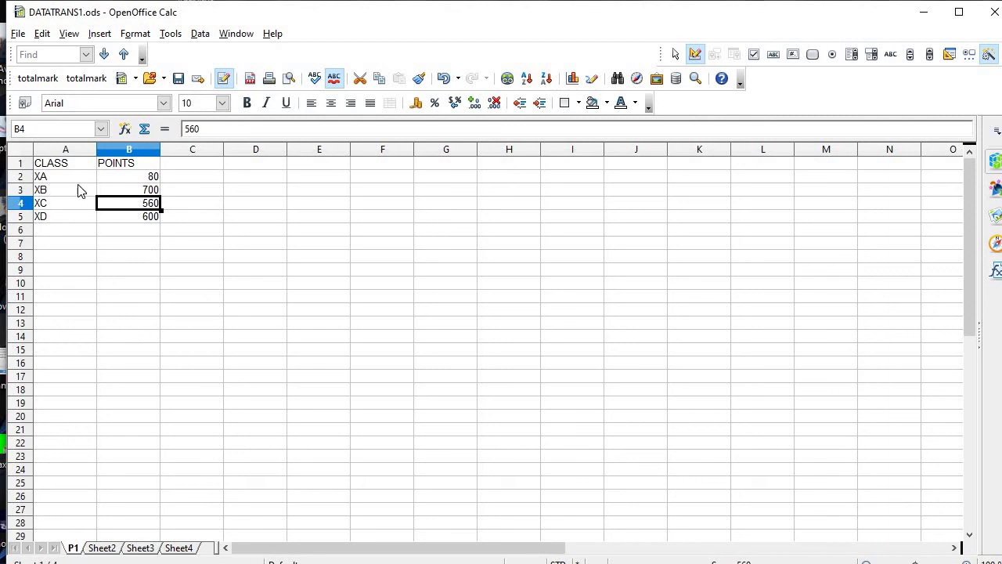
left_click(131, 181)
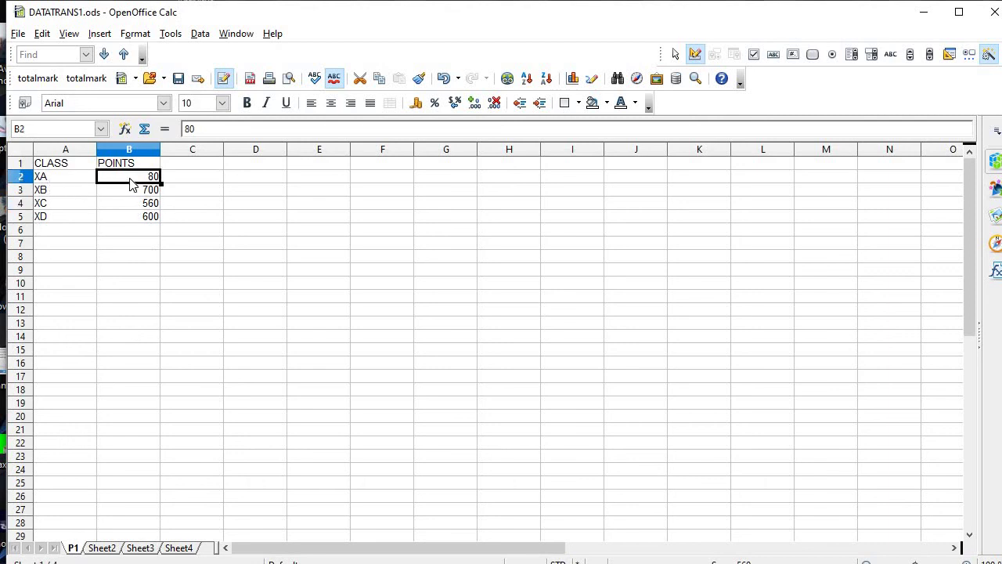
left_click(177, 545)
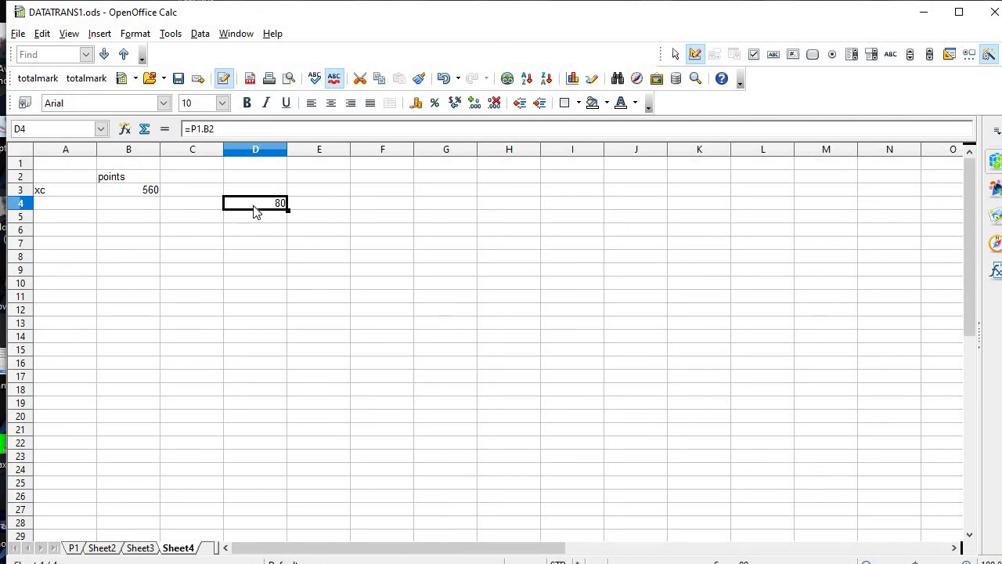
Open the formula of cell D4 on Sheet4 and examine its sheet and cell reference.
double_click(257, 205)
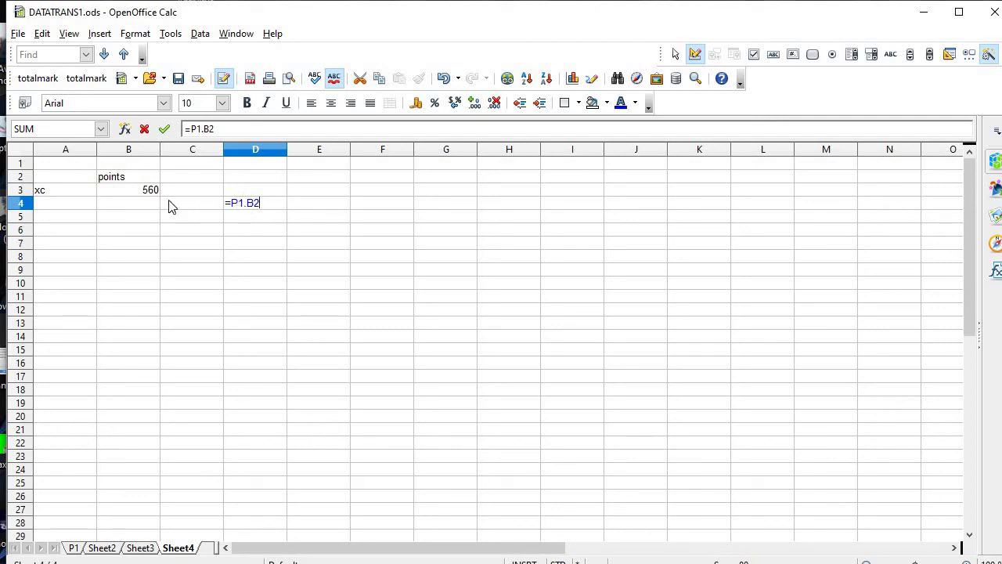
left_click(140, 197)
left_click(289, 246)
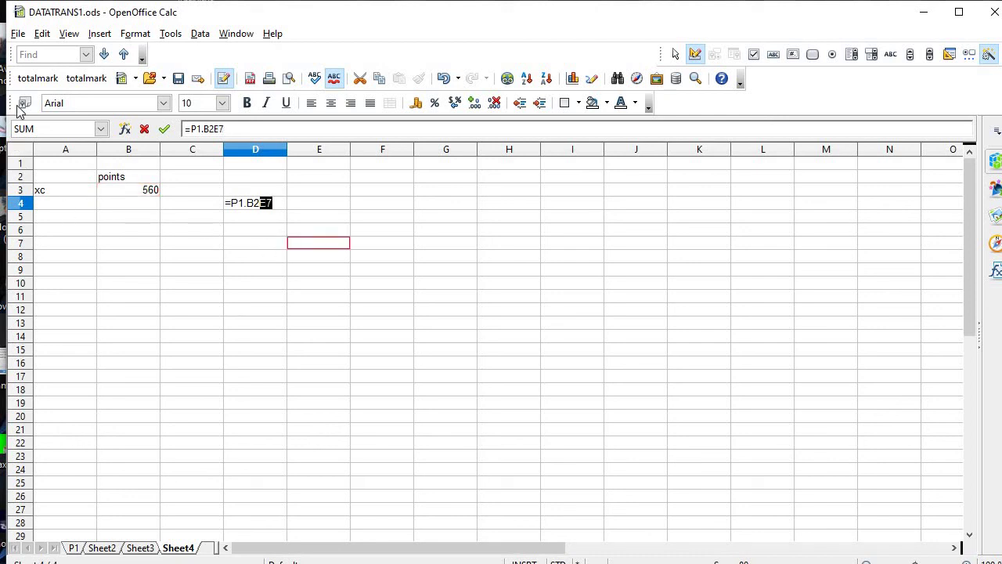